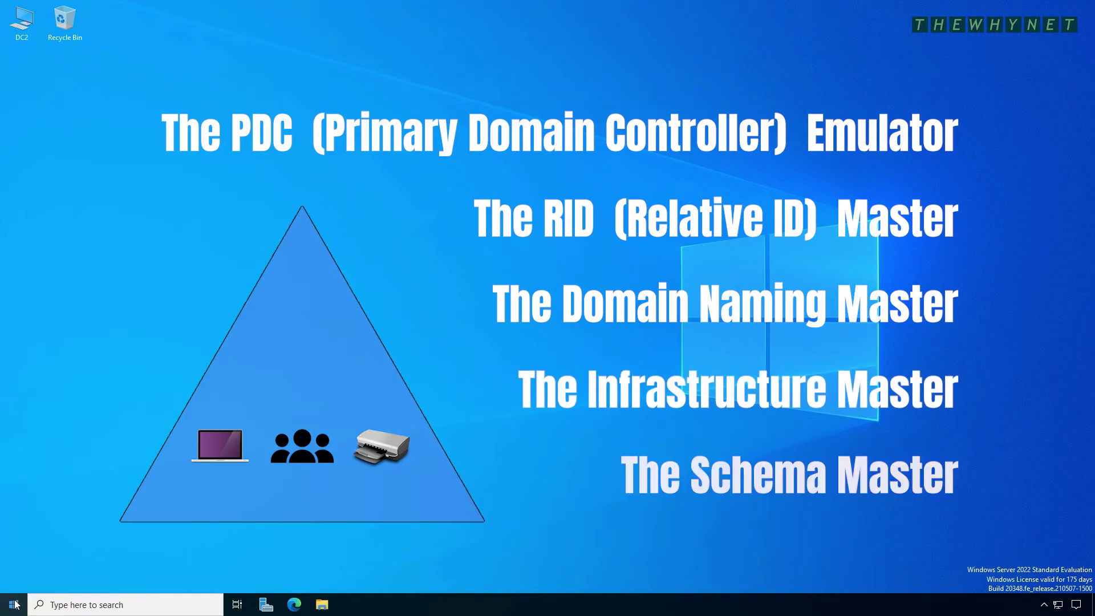
# Launch Command Prompt and run netdom query fsmo, showing DC1.twn.local holds all five roles.
pyautogui.click(13, 605)
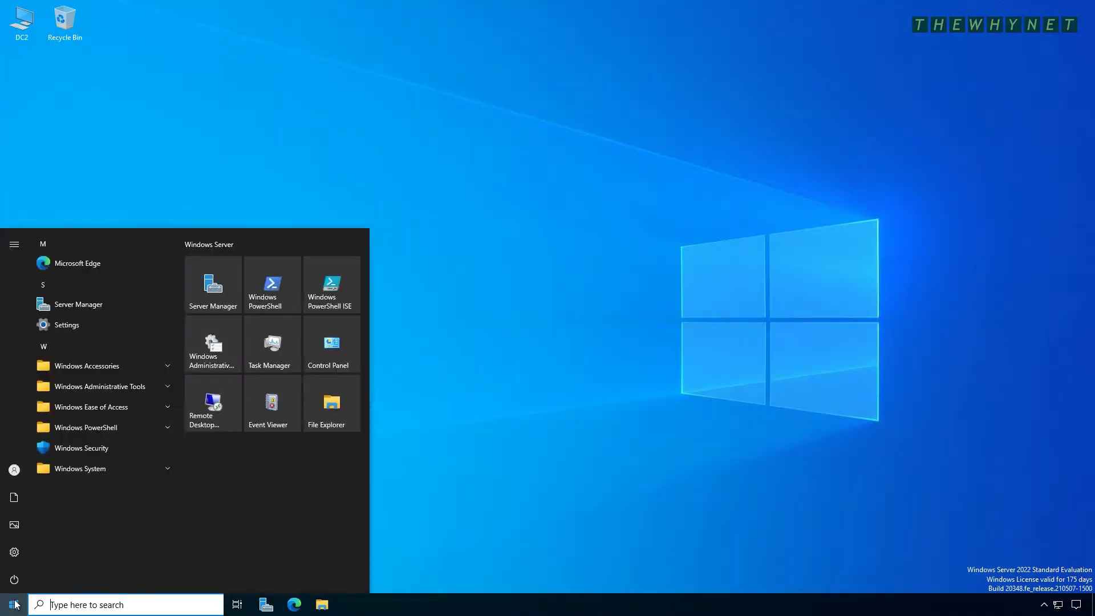
pyautogui.write('cmd')
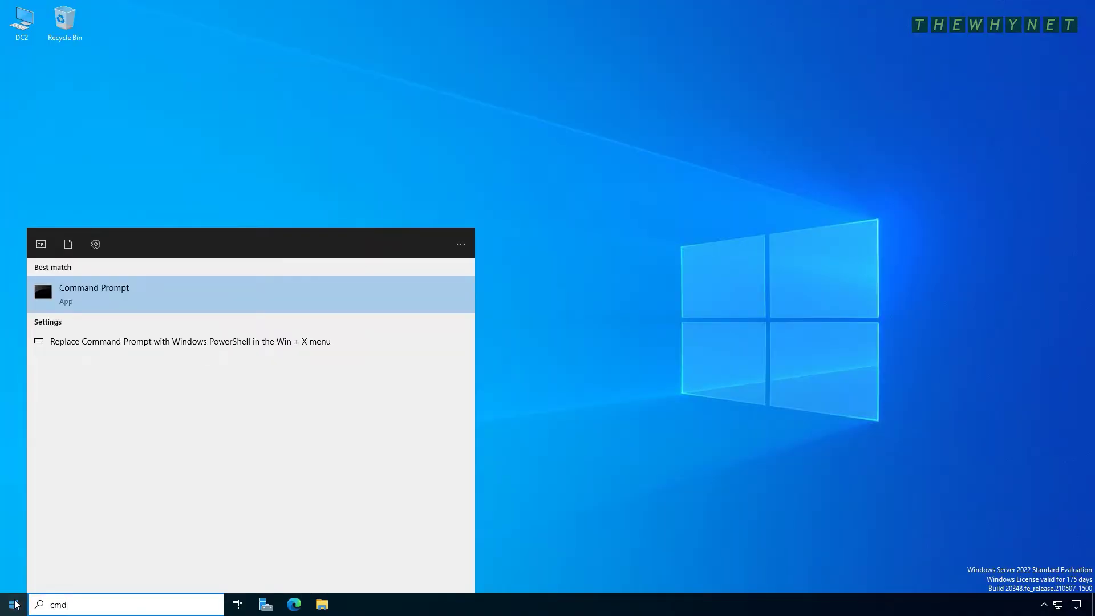
pyautogui.press('Return')
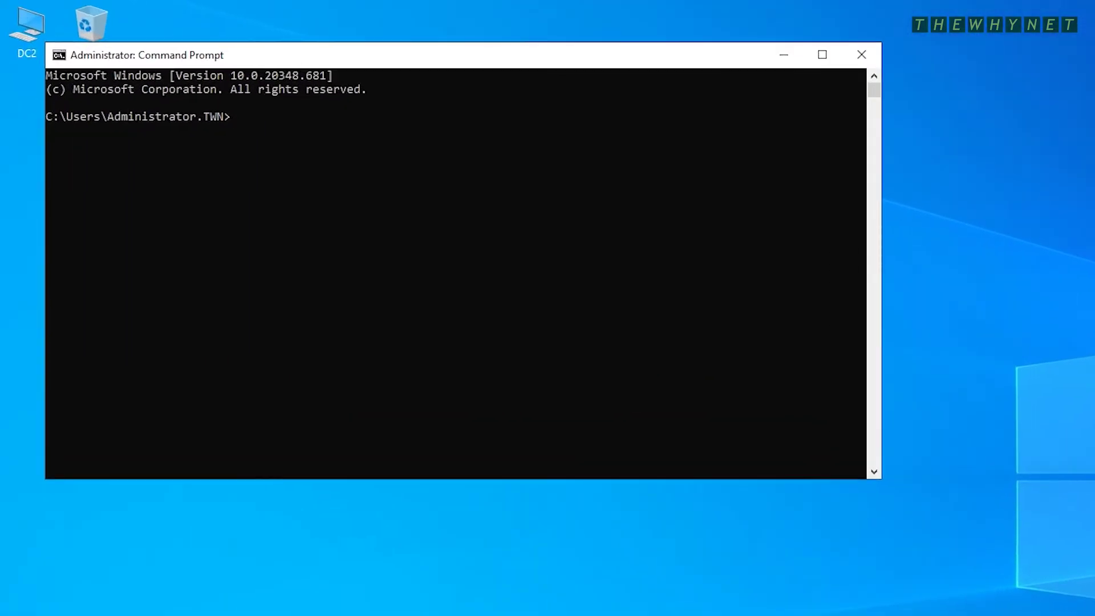
pyautogui.write('netdom query fsmo')
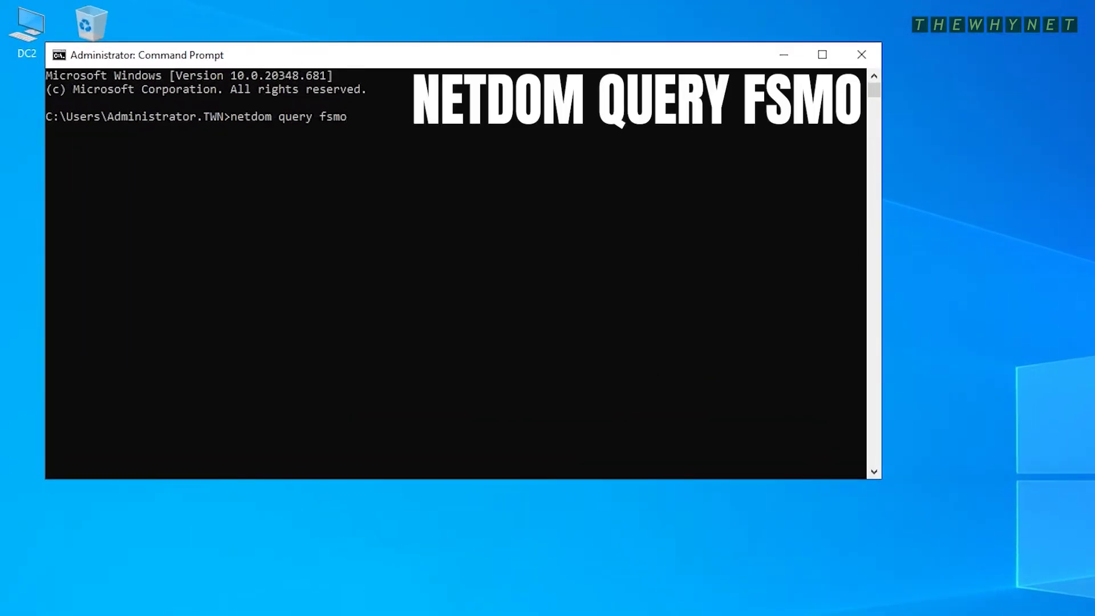
pyautogui.press('Return')
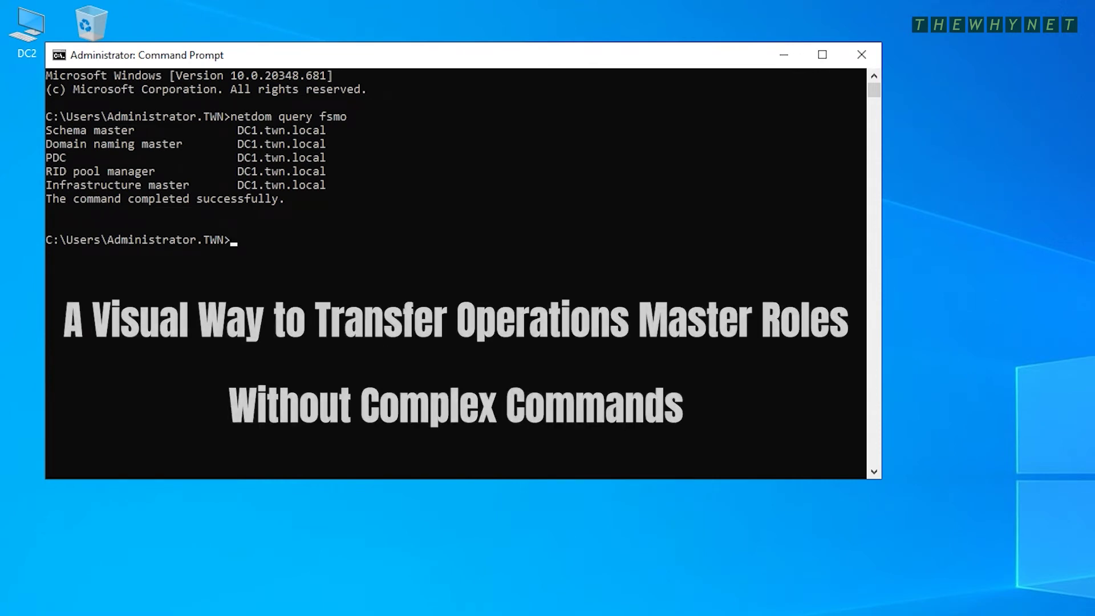
# Open Active Directory Users and Computers from Server Manager and select the twn.local domain.
pyautogui.click(266, 606)
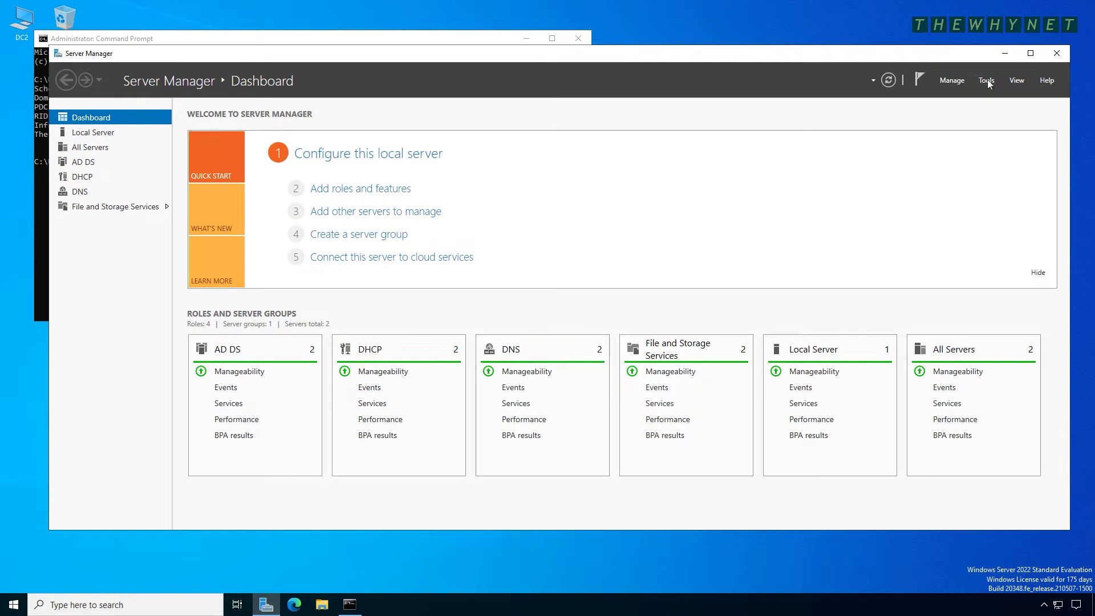
pyautogui.click(988, 81)
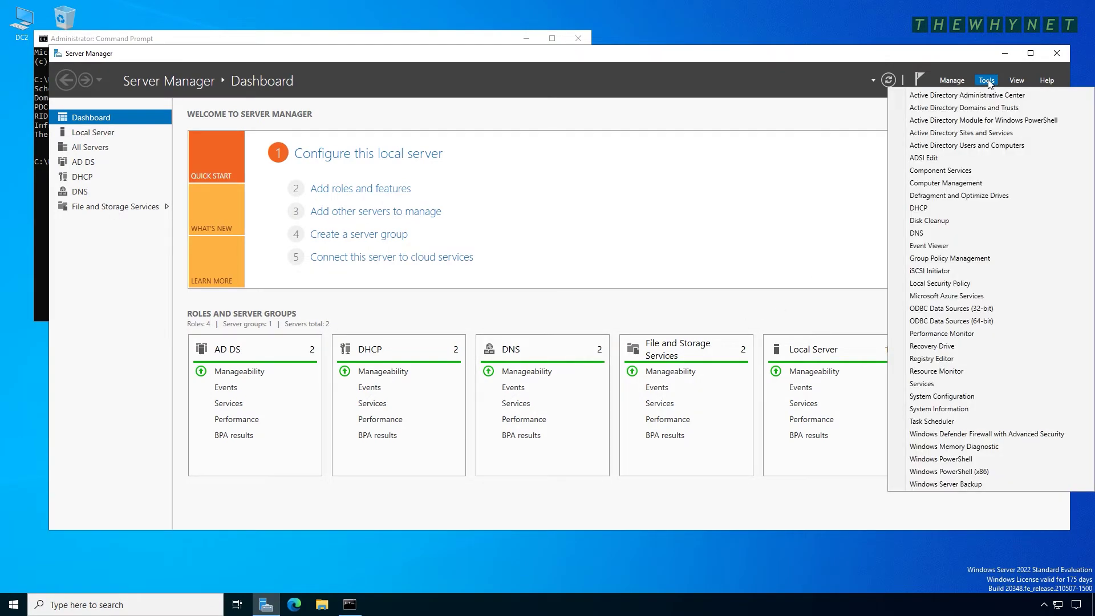
pyautogui.click(993, 146)
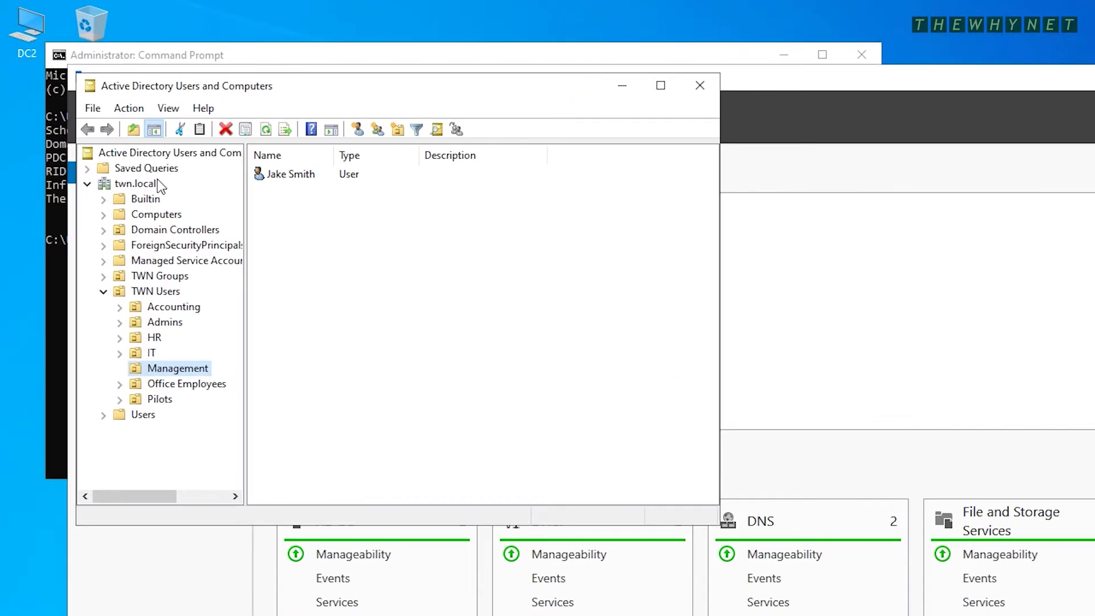
pyautogui.click(77, 125)
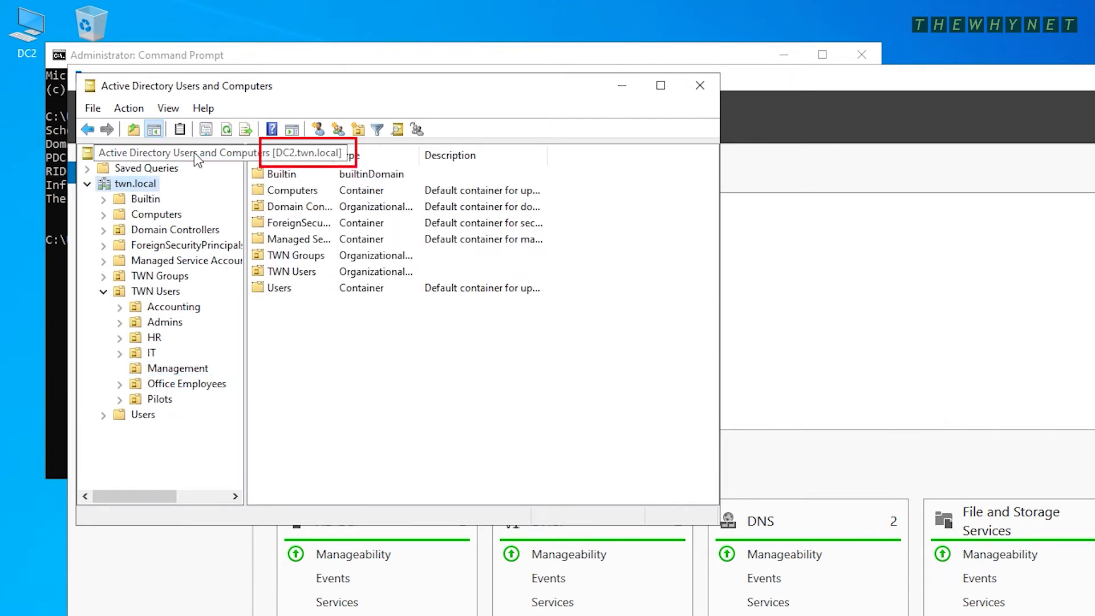
# Transfer the RID master role from DC1.twn.local to DC2.twn.local through Operations Masters.
pyautogui.rightClick(116, 183)
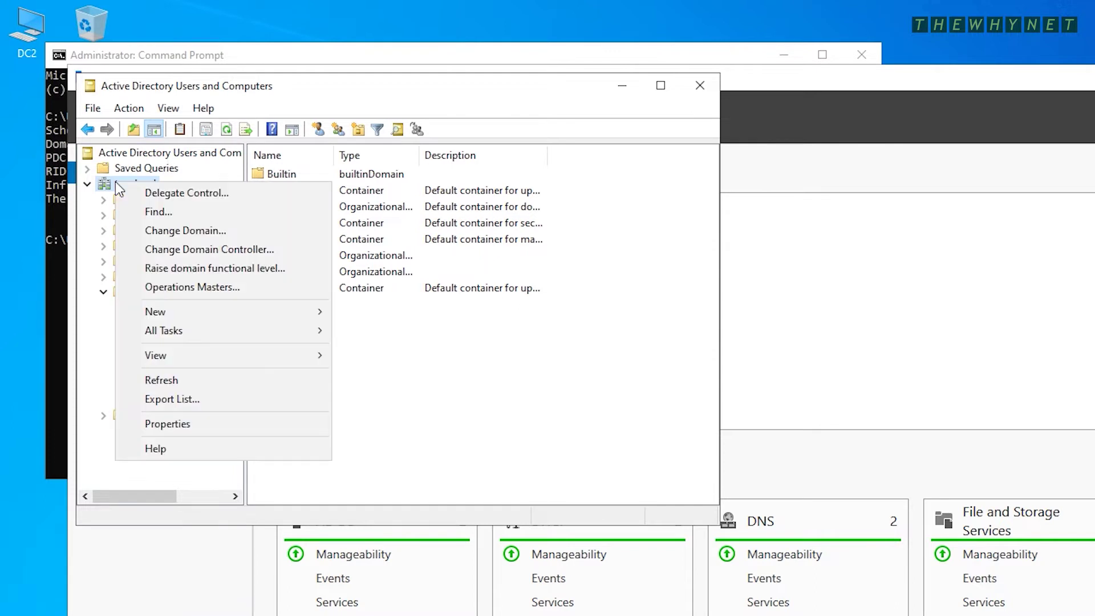
pyautogui.click(222, 289)
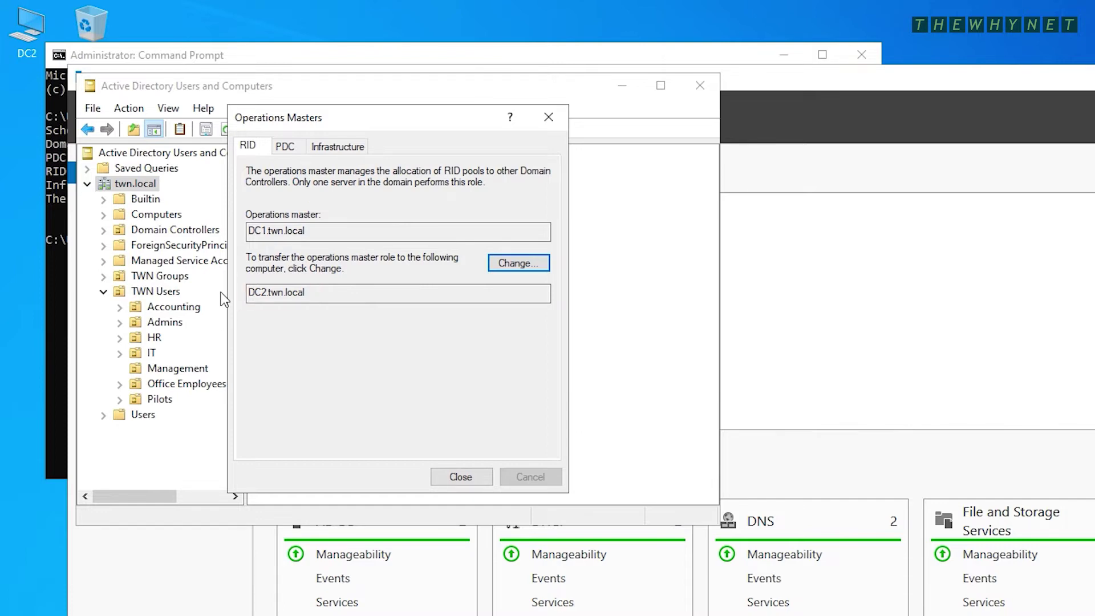
pyautogui.click(524, 263)
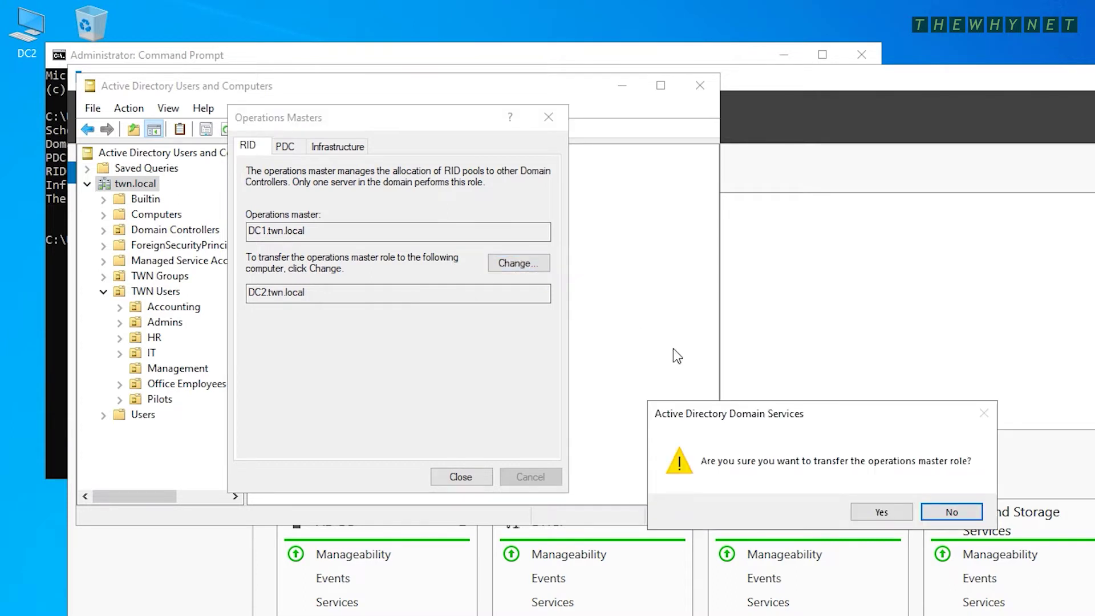
pyautogui.click(867, 510)
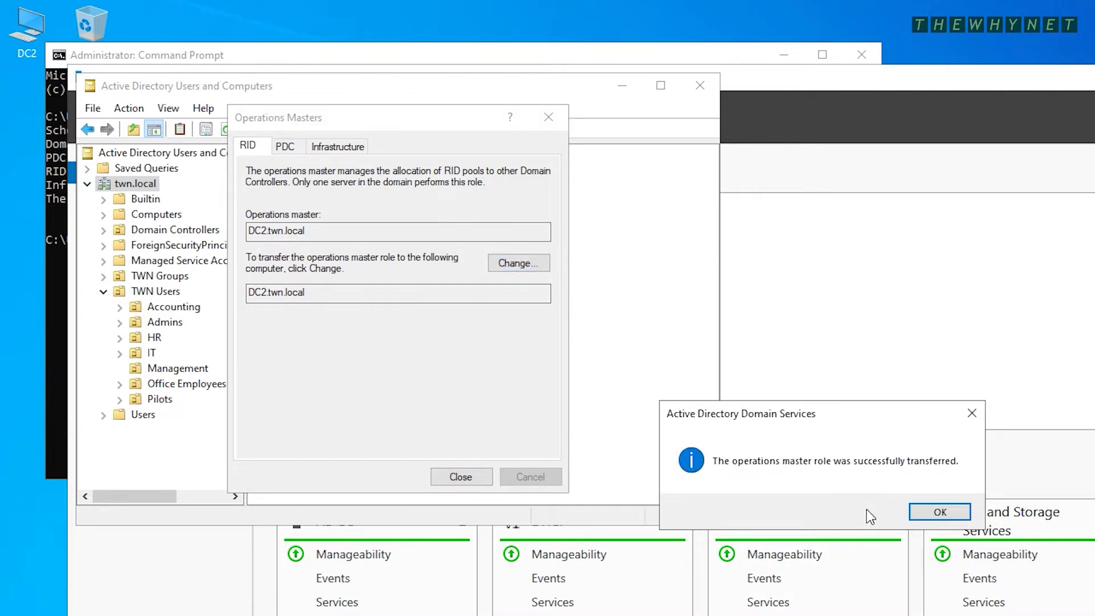
pyautogui.click(936, 514)
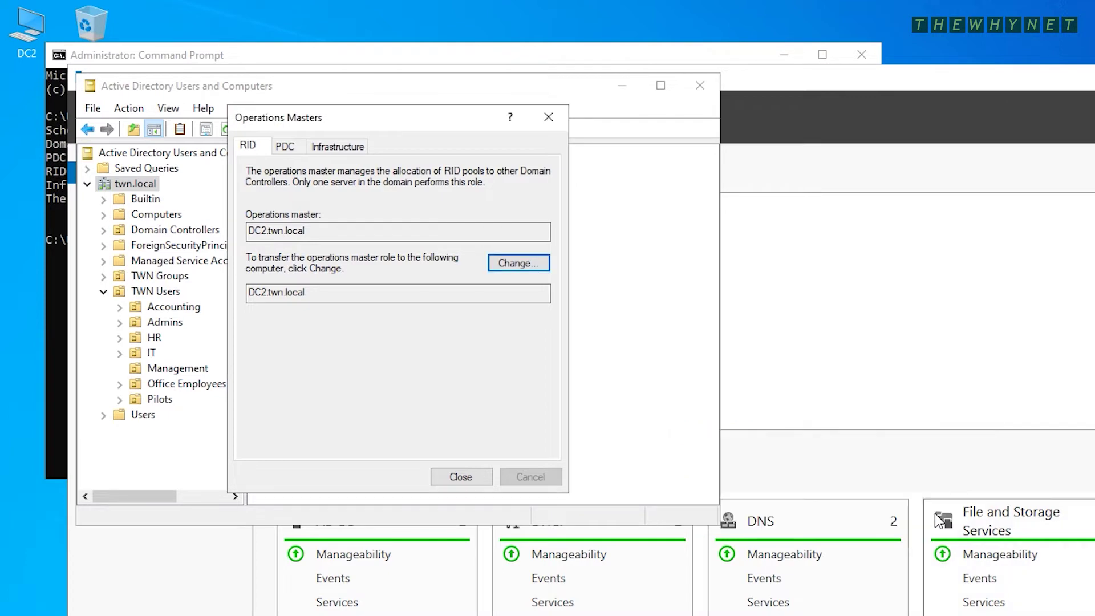
pyautogui.click(288, 147)
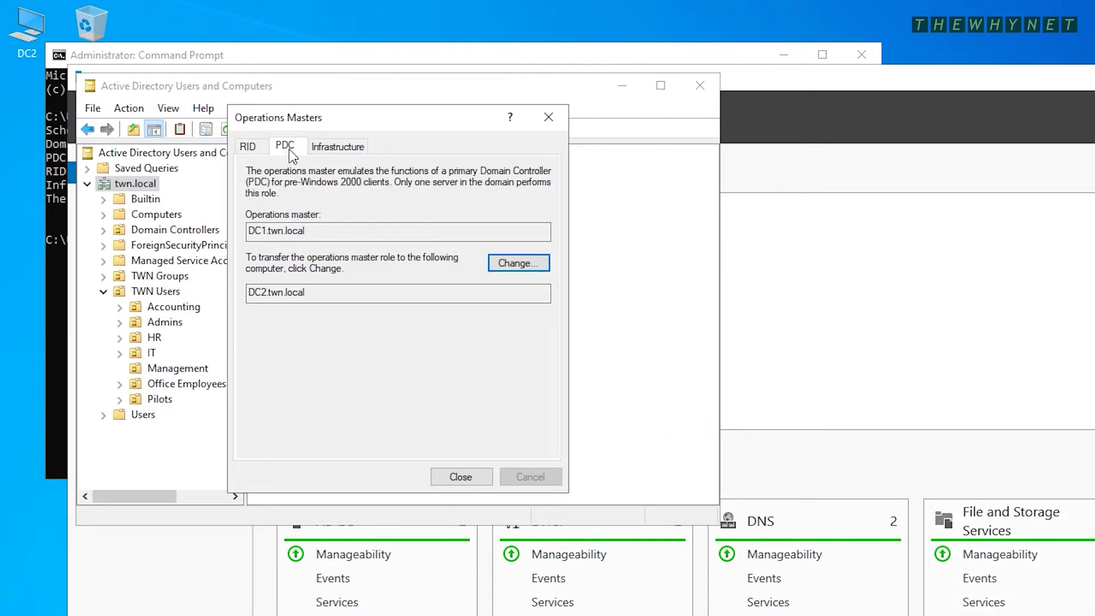
# Transfer the PDC role to DC2.twn.local.
pyautogui.click(500, 262)
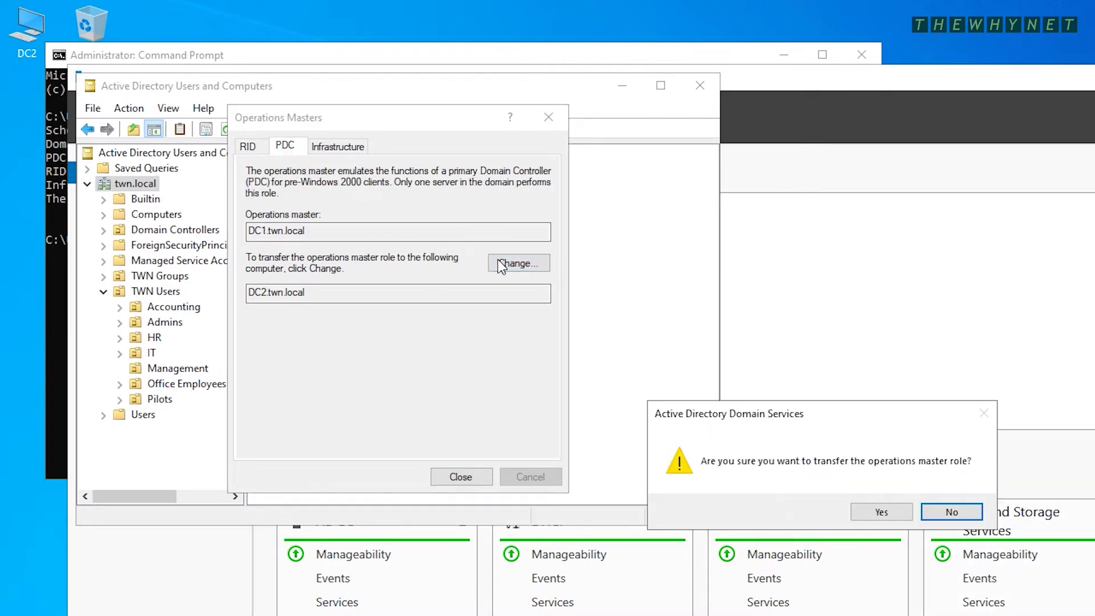
pyautogui.click(866, 511)
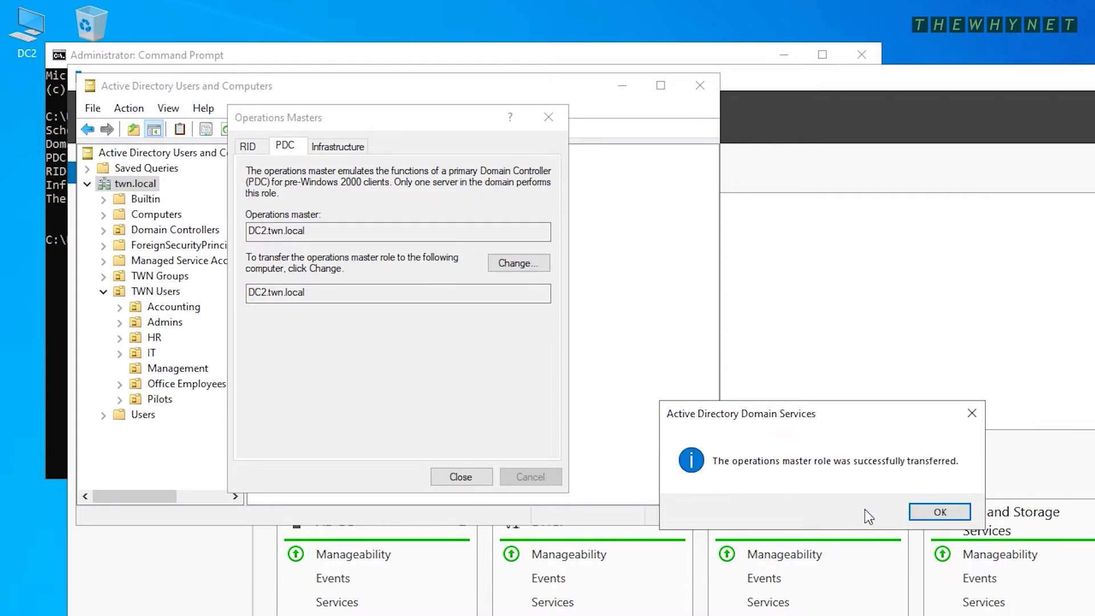
pyautogui.click(939, 513)
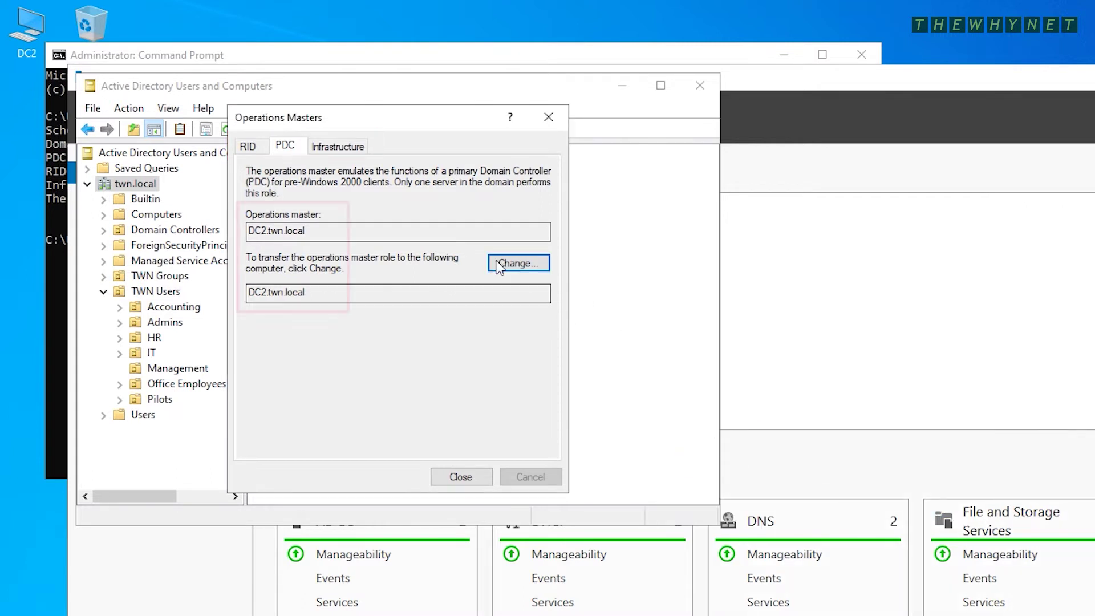
# Transfer the Infrastructure master role to DC2.twn.local.
pyautogui.click(330, 147)
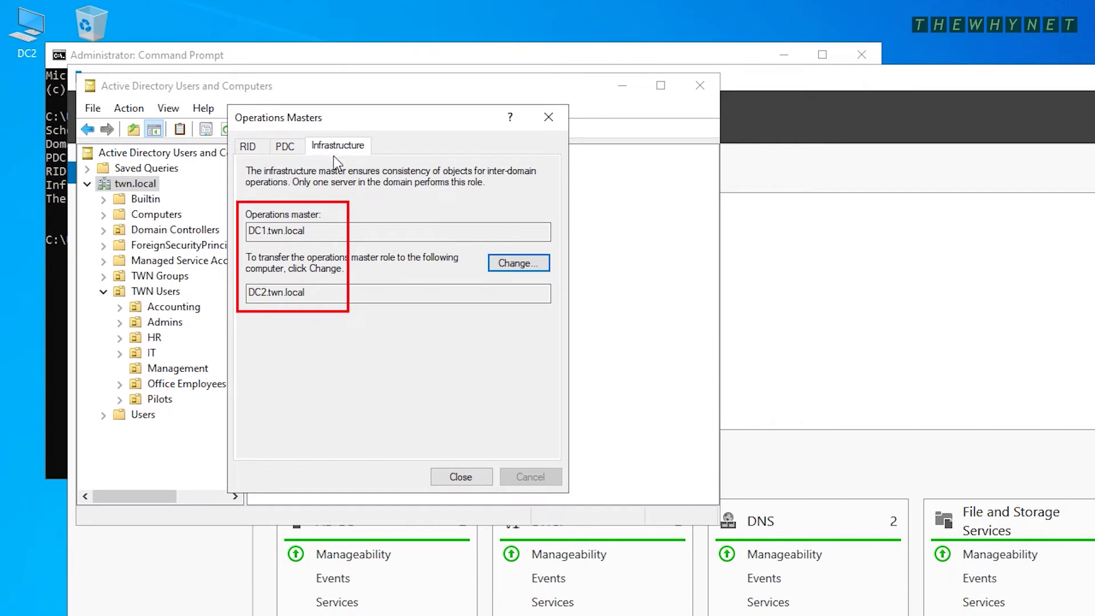
pyautogui.click(503, 261)
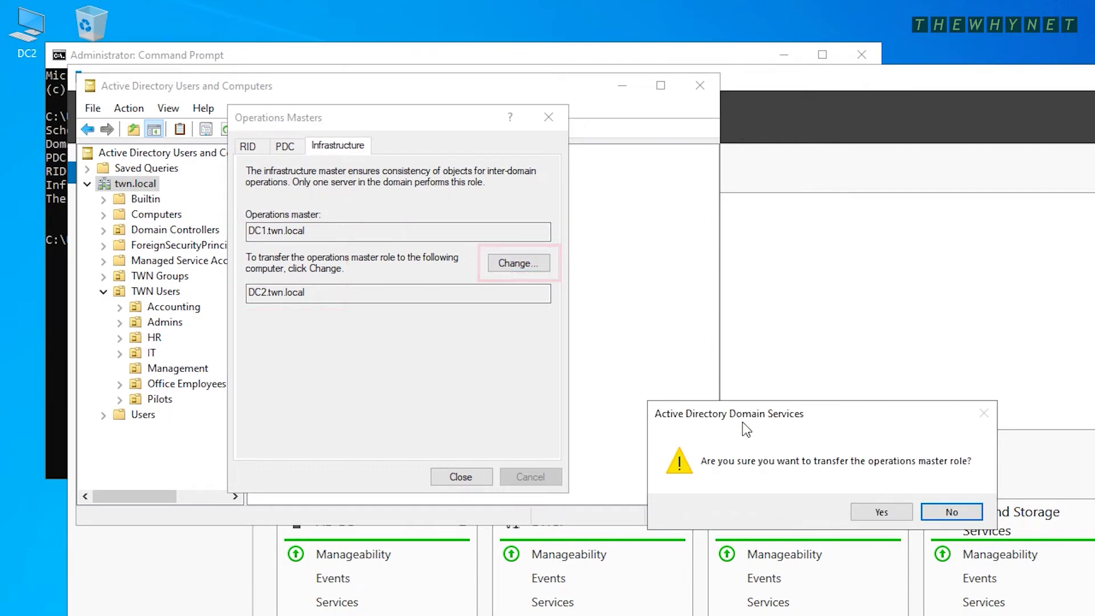
pyautogui.click(879, 511)
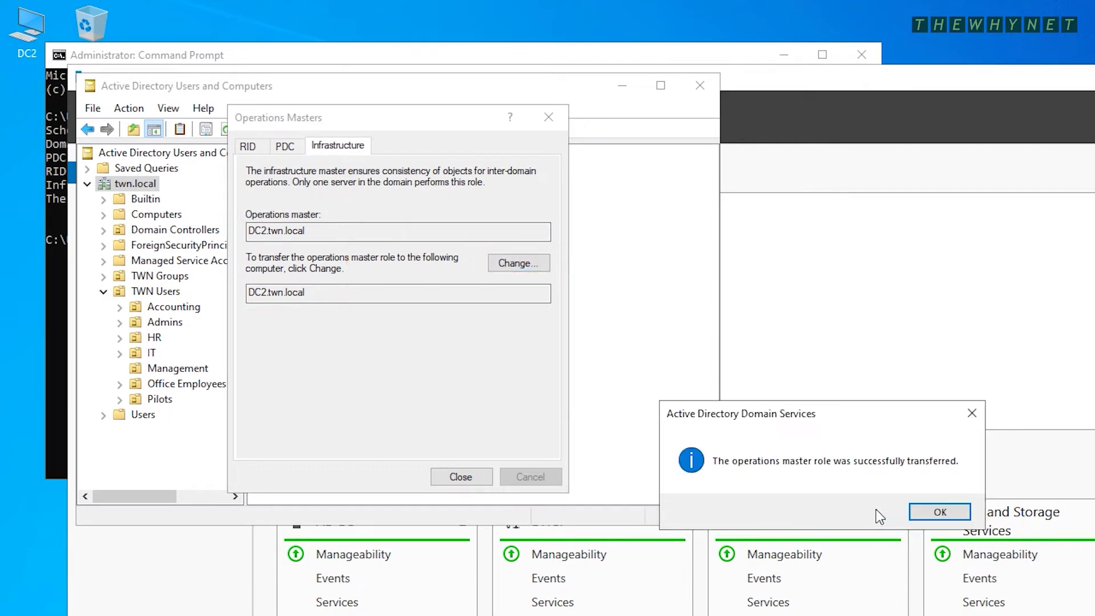
pyautogui.click(940, 514)
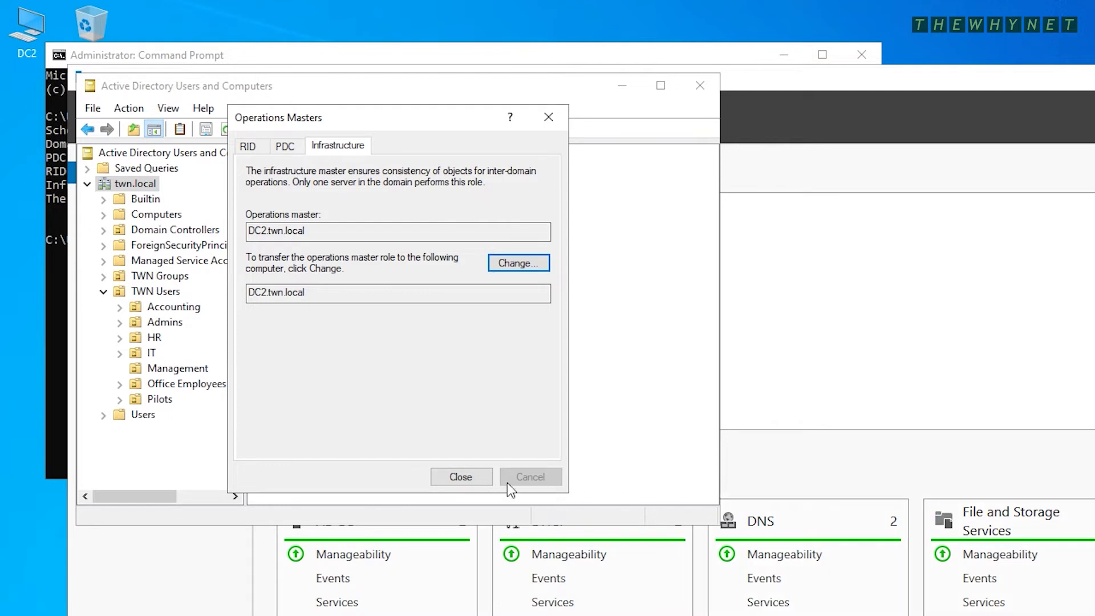
# Close Active Directory Users and Computers and launch Active Directory Domains and Trusts.
pyautogui.click(474, 477)
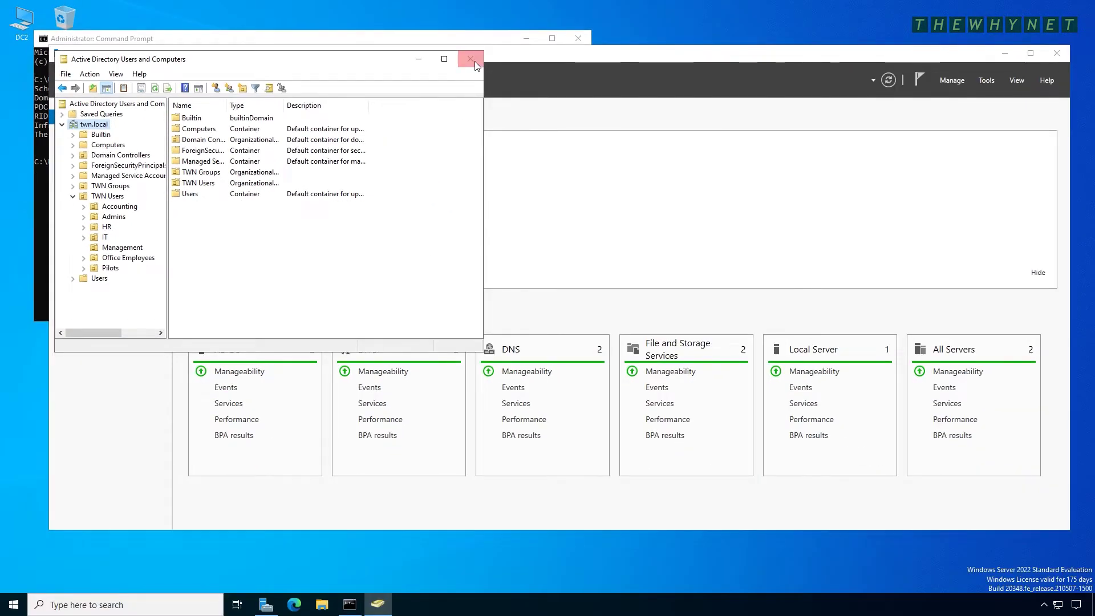
pyautogui.click(700, 85)
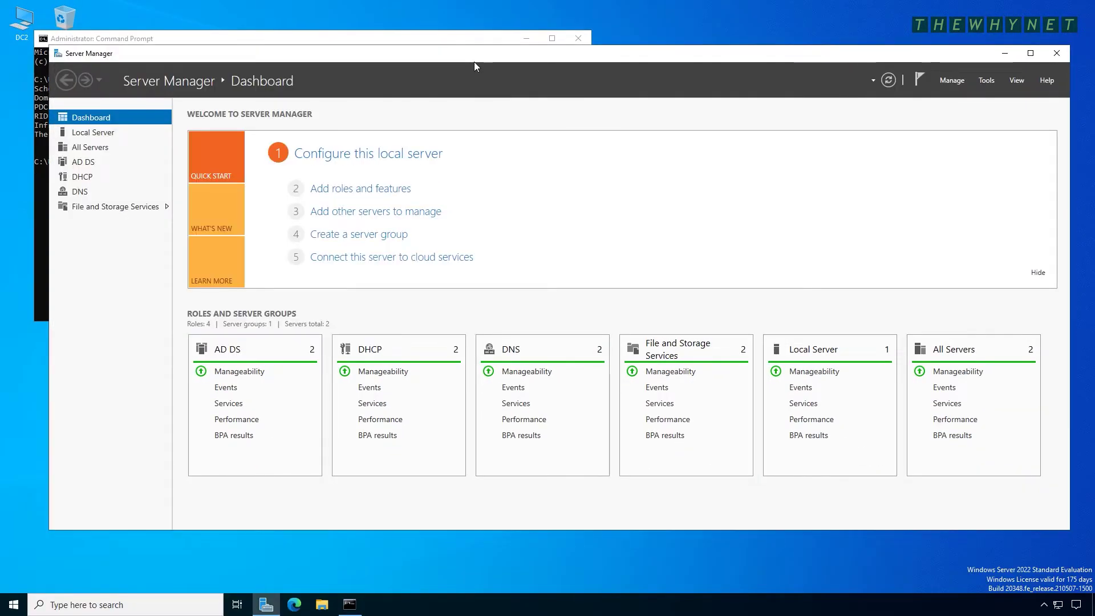
pyautogui.click(984, 82)
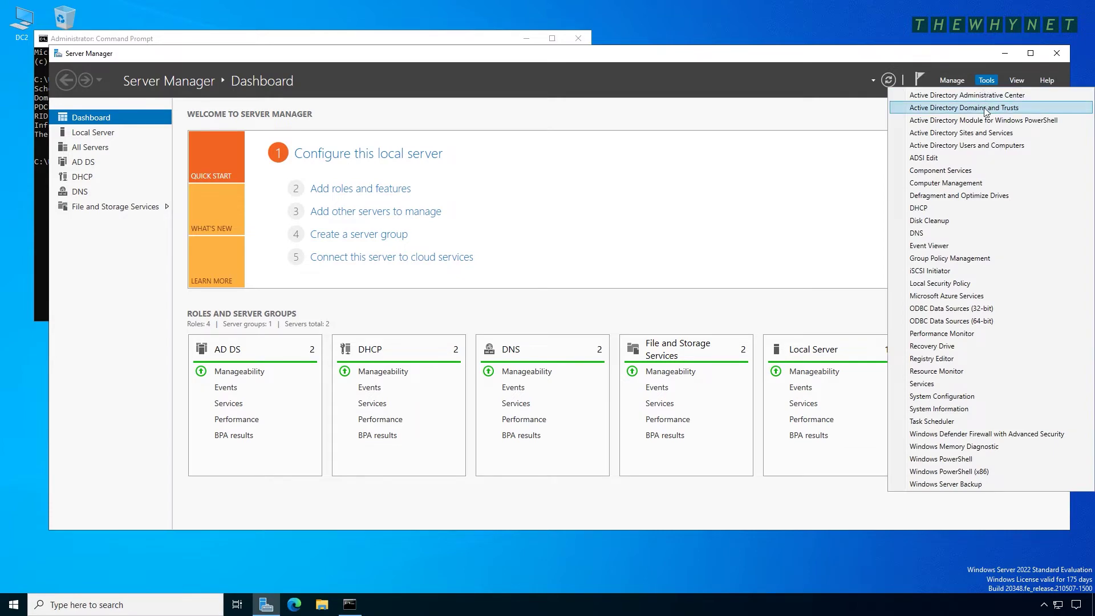
pyautogui.click(987, 107)
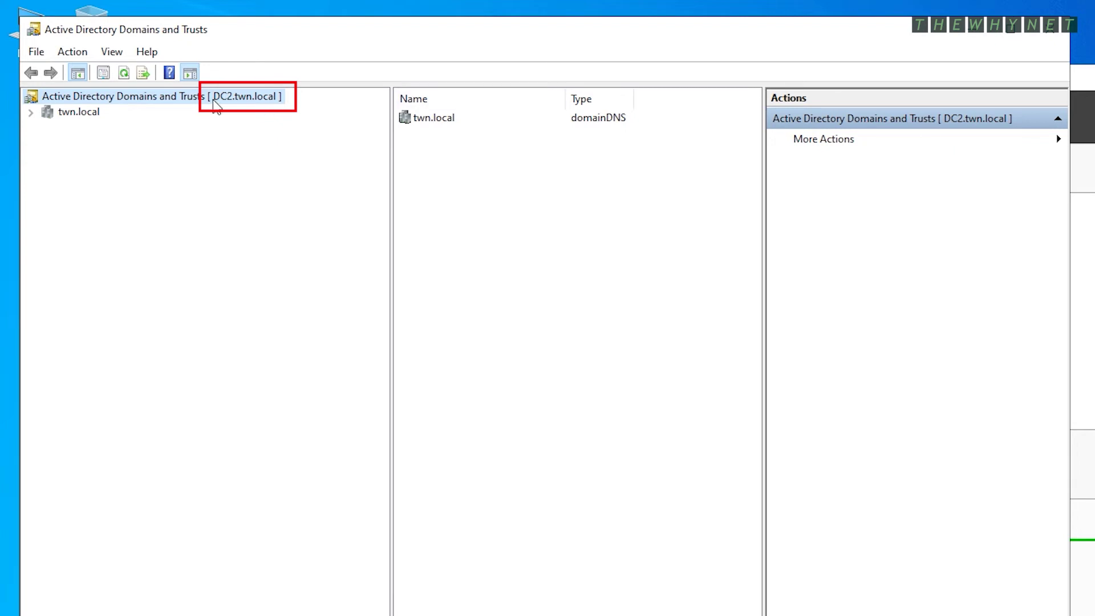
# Move the domain naming master to DC2.twn.local, then close Domains and Trusts.
pyautogui.rightClick(181, 99)
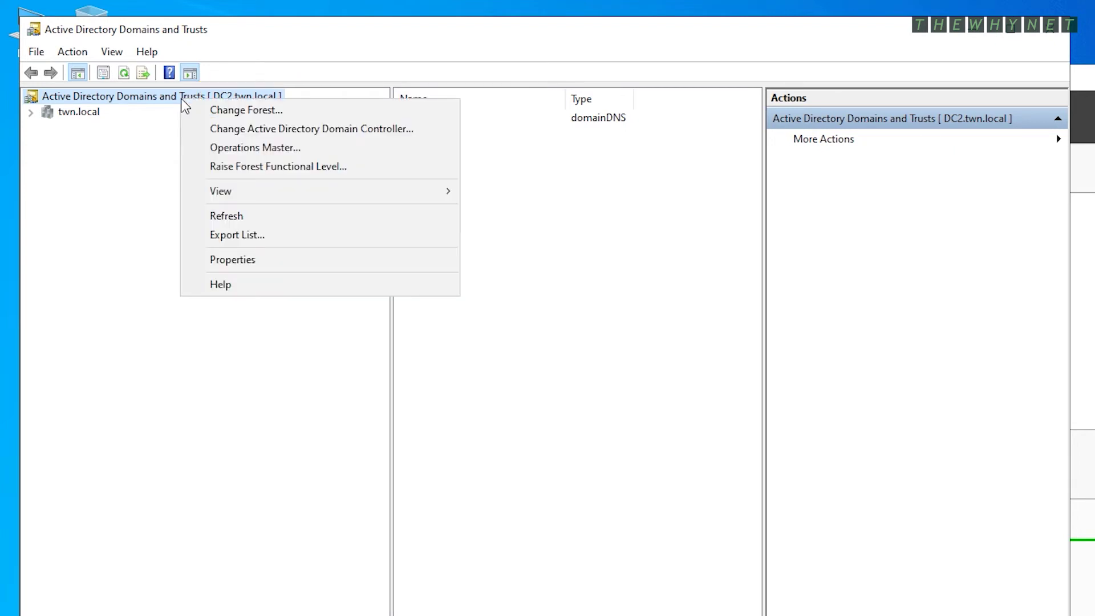
pyautogui.click(252, 148)
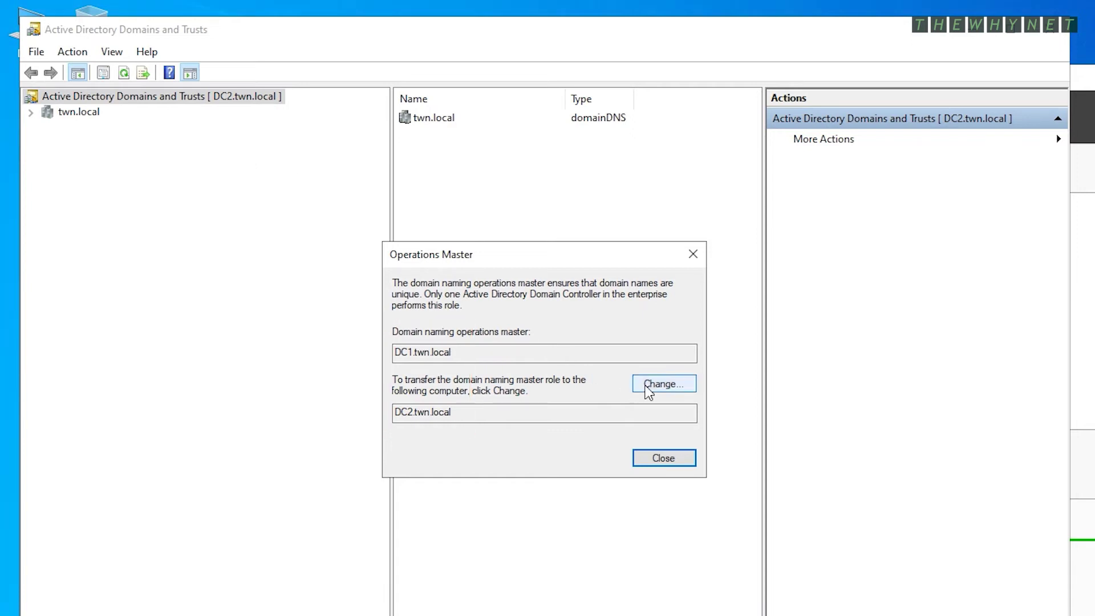
pyautogui.click(664, 383)
pyautogui.click(866, 516)
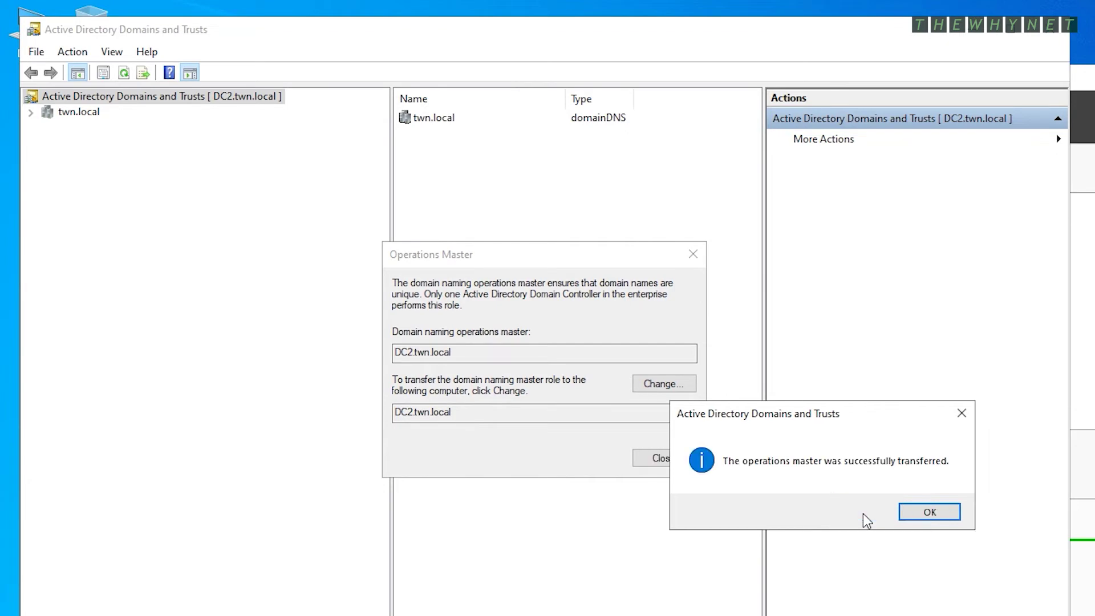
pyautogui.click(929, 512)
pyautogui.click(673, 459)
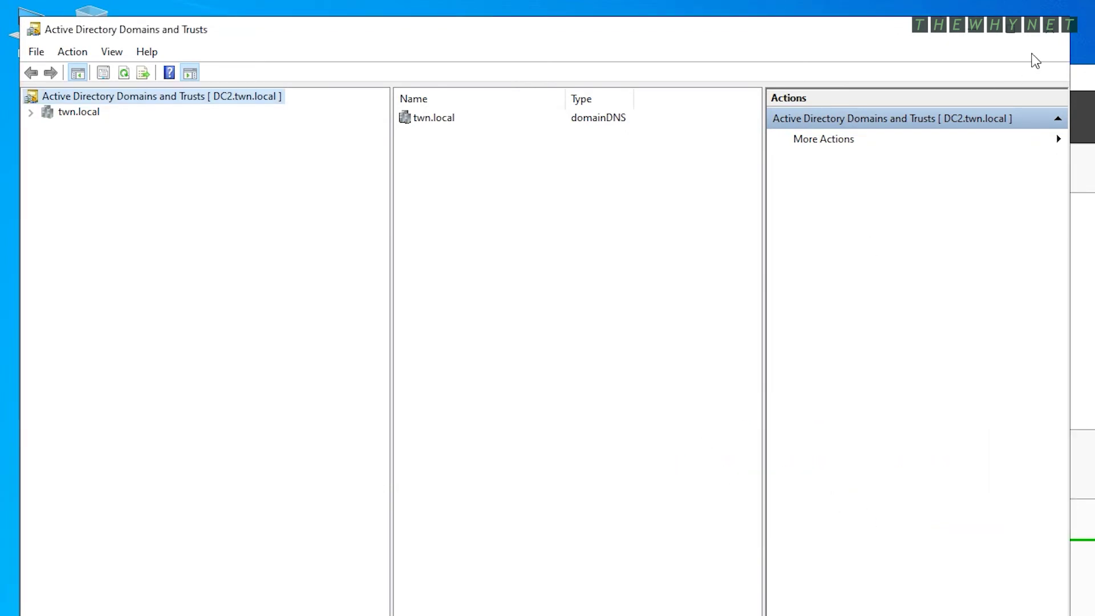
pyautogui.click(1049, 31)
pyautogui.click(726, 57)
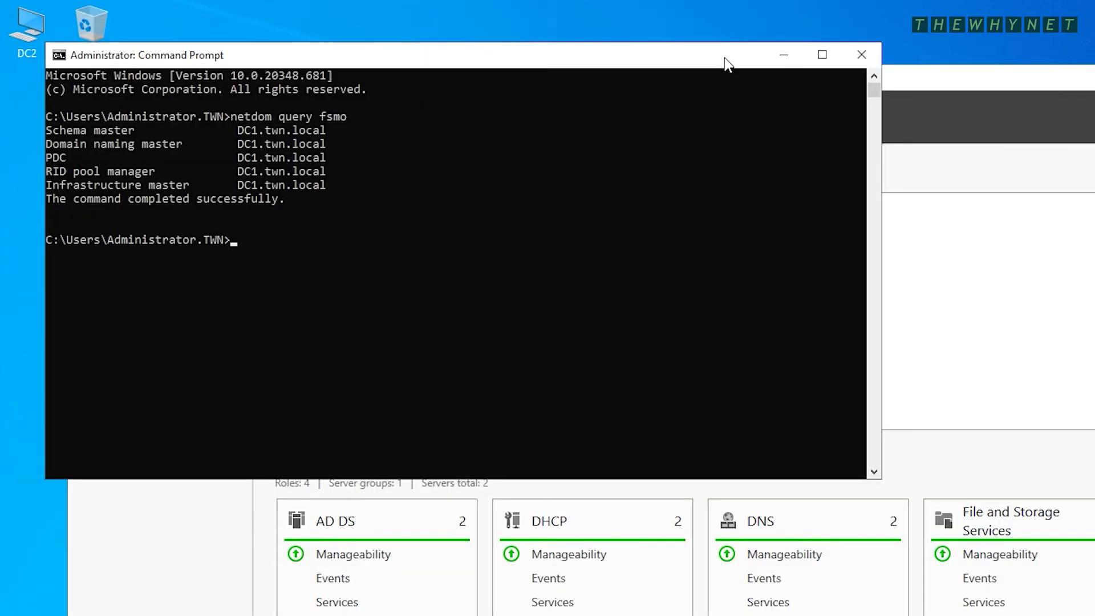
# Register schmmgmt.dll with regsvr32 and start an empty mmc console.
pyautogui.write('regsvr32 ')
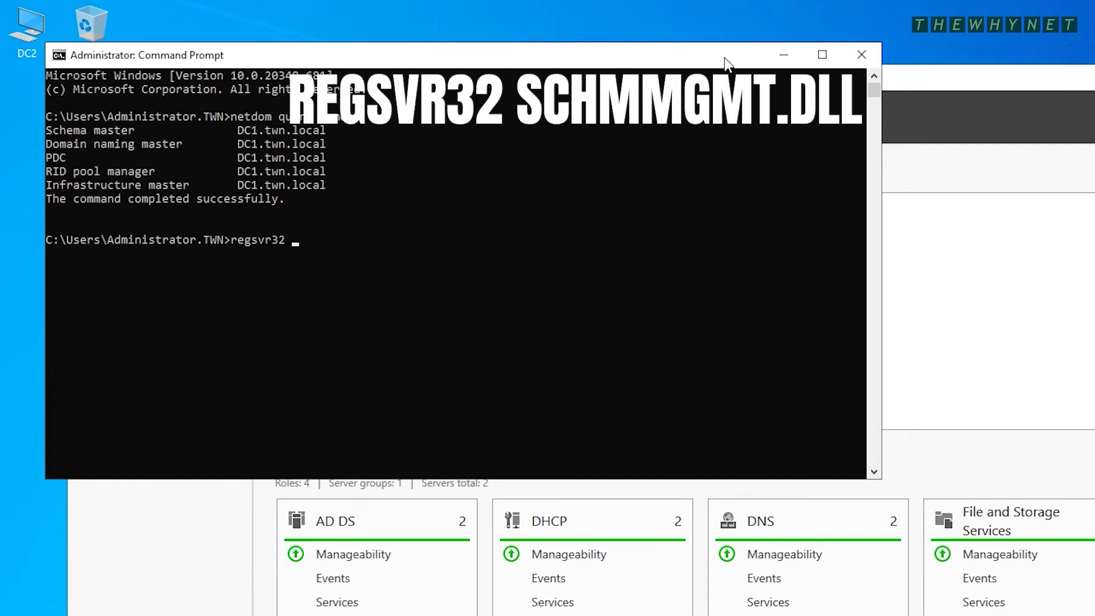
pyautogui.write('schm')
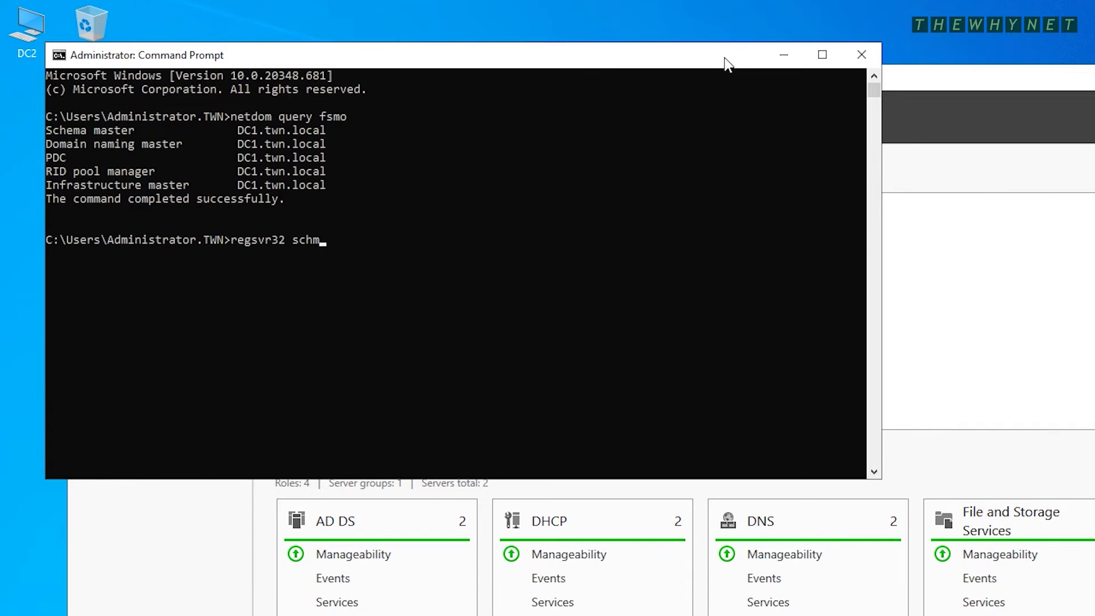
pyautogui.write('mgmt.dll')
pyautogui.press('Return')
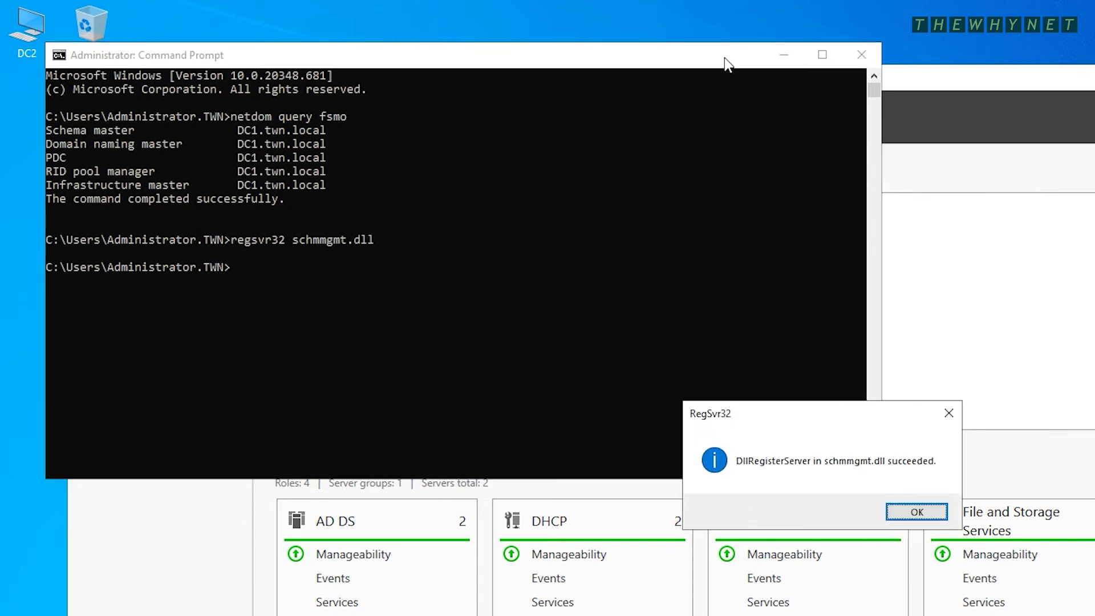
pyautogui.click(918, 510)
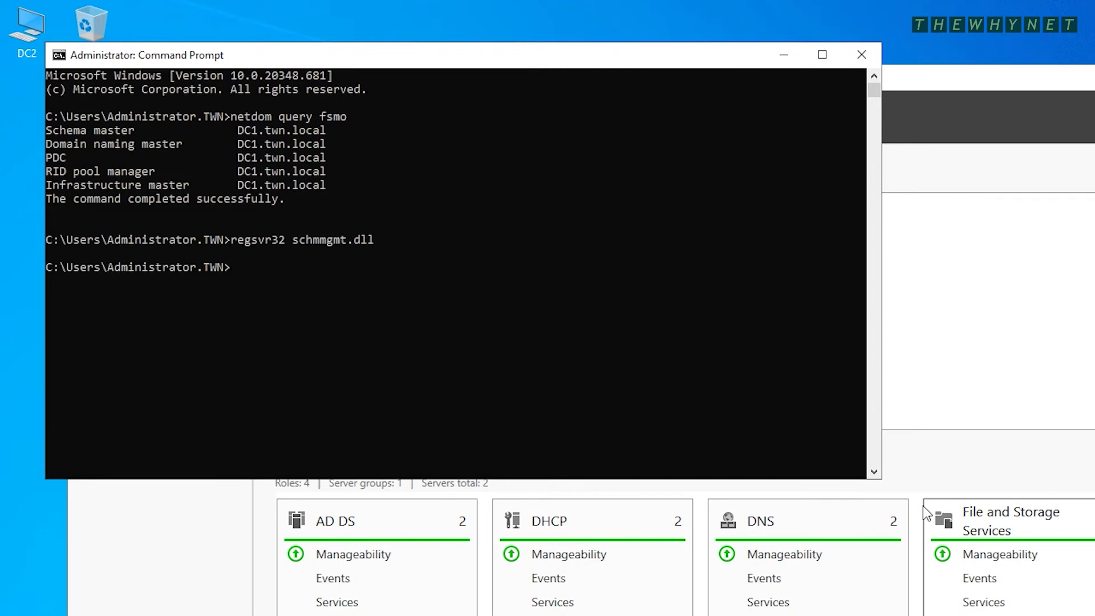
pyautogui.write('mmc')
pyautogui.press('Return')
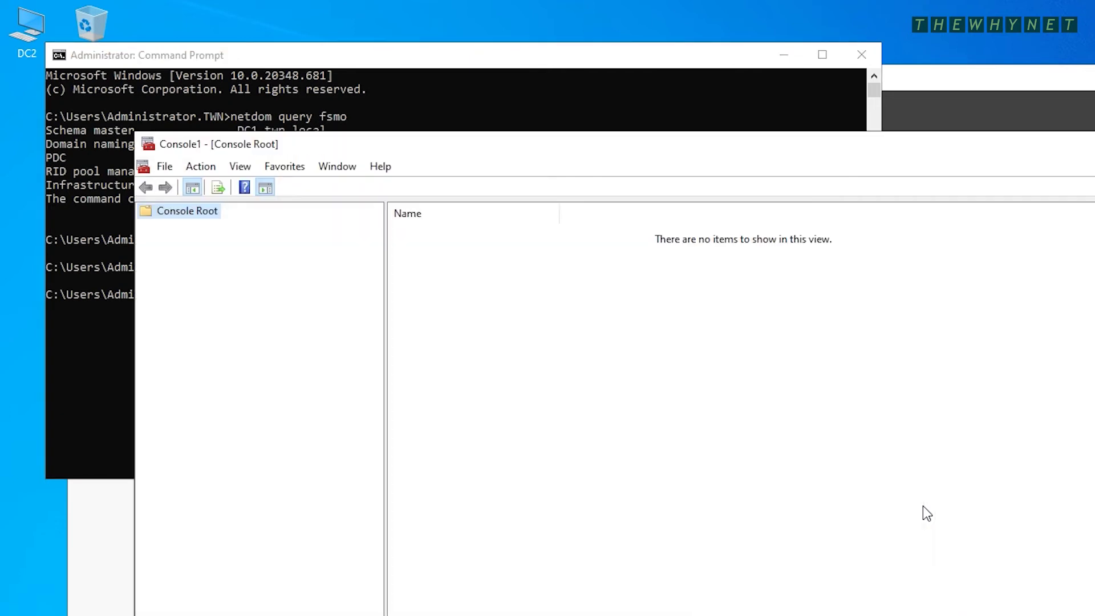
# Add the Active Directory Schema snap-in to Console1 and expand its node.
pyautogui.click(166, 166)
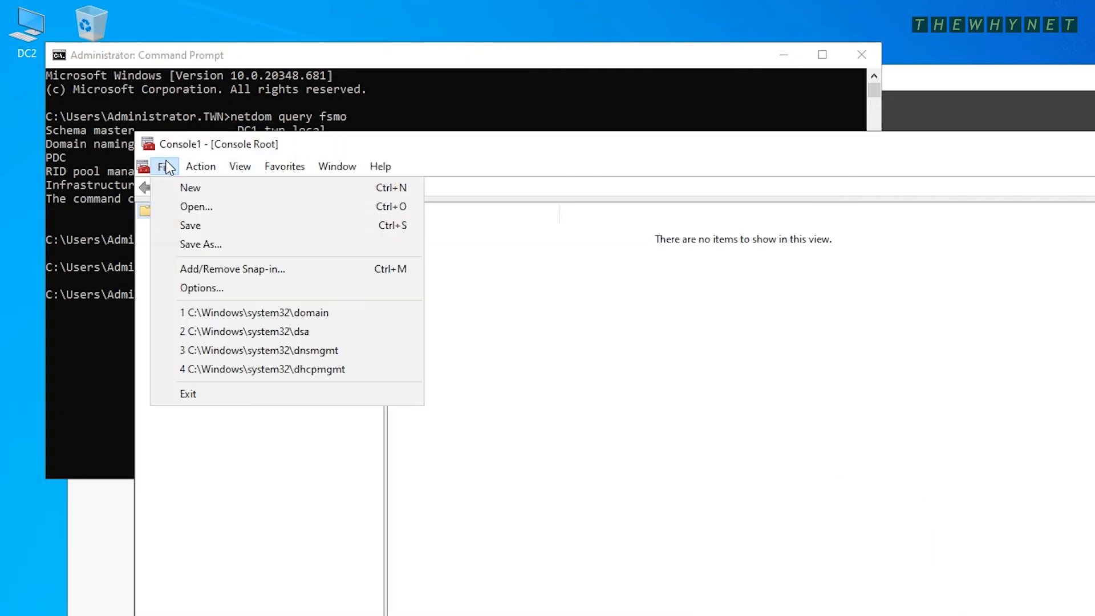
pyautogui.click(228, 271)
pyautogui.doubleClick(540, 318)
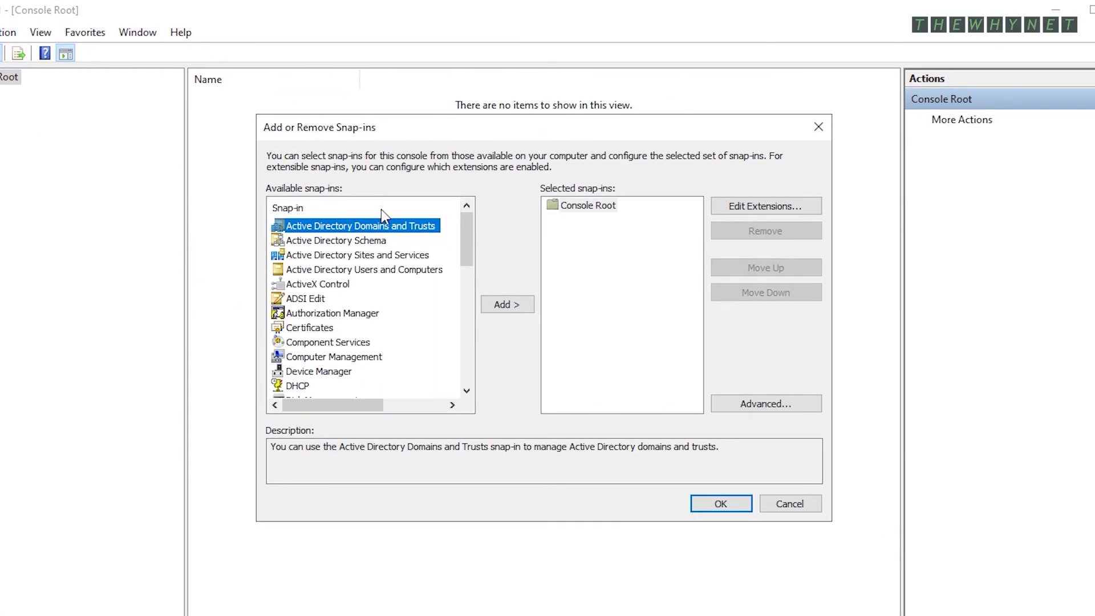
pyautogui.click(358, 241)
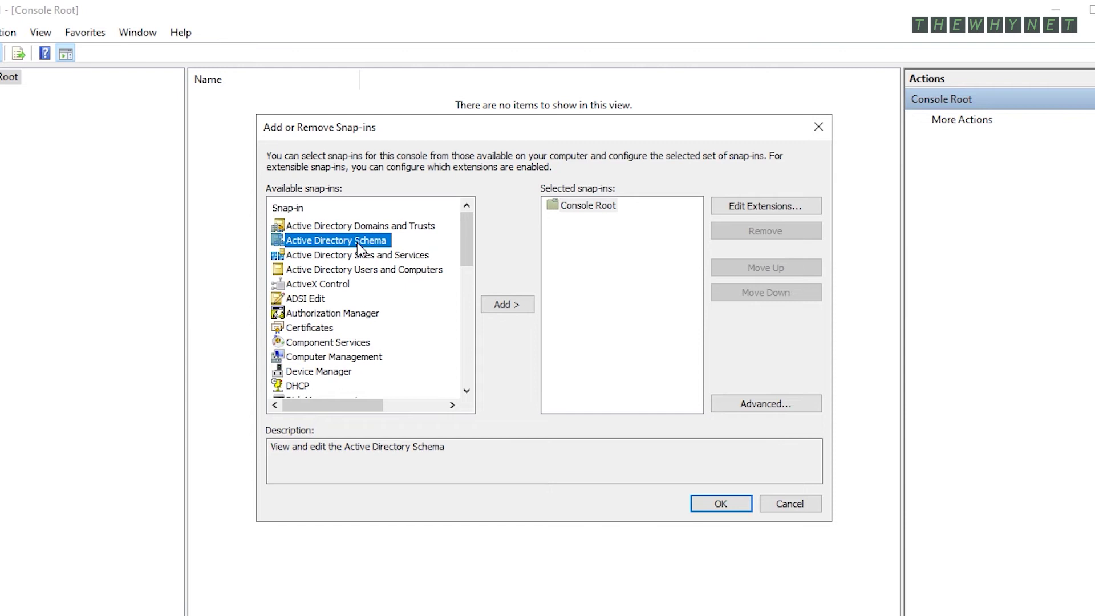
pyautogui.click(502, 304)
pyautogui.click(731, 506)
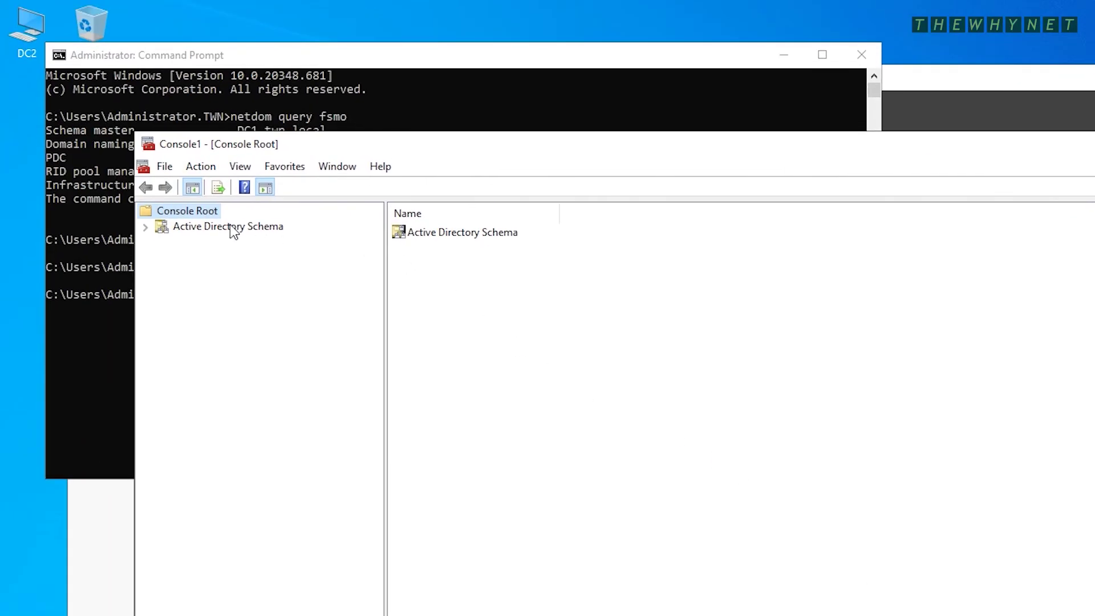
pyautogui.click(230, 226)
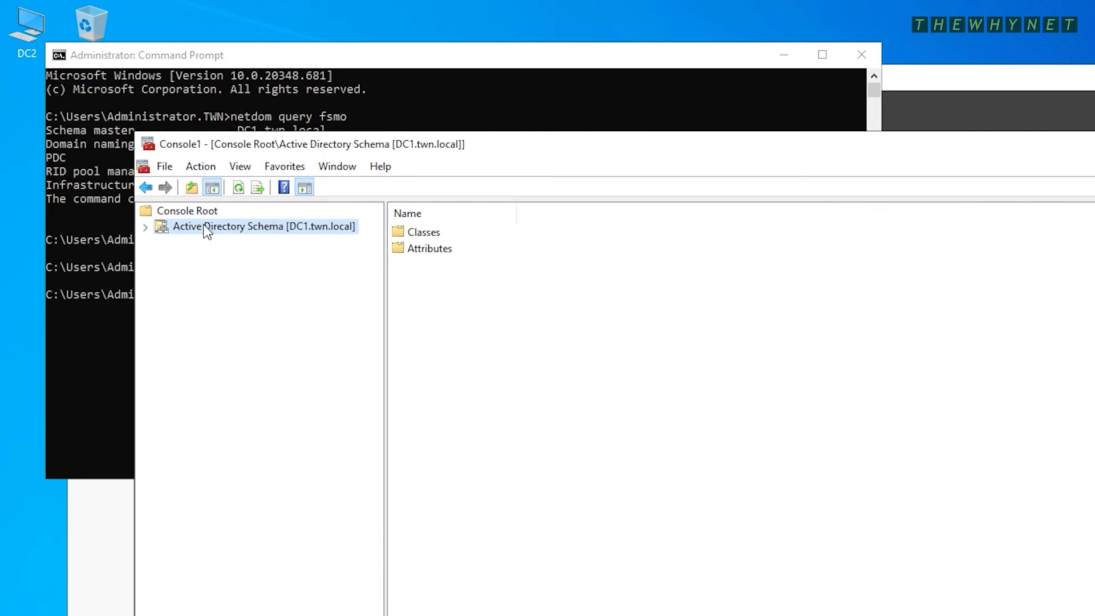
# Point the Active Directory Schema snap-in at domain controller DC2.twn.local and accept the warning.
pyautogui.rightClick(206, 229)
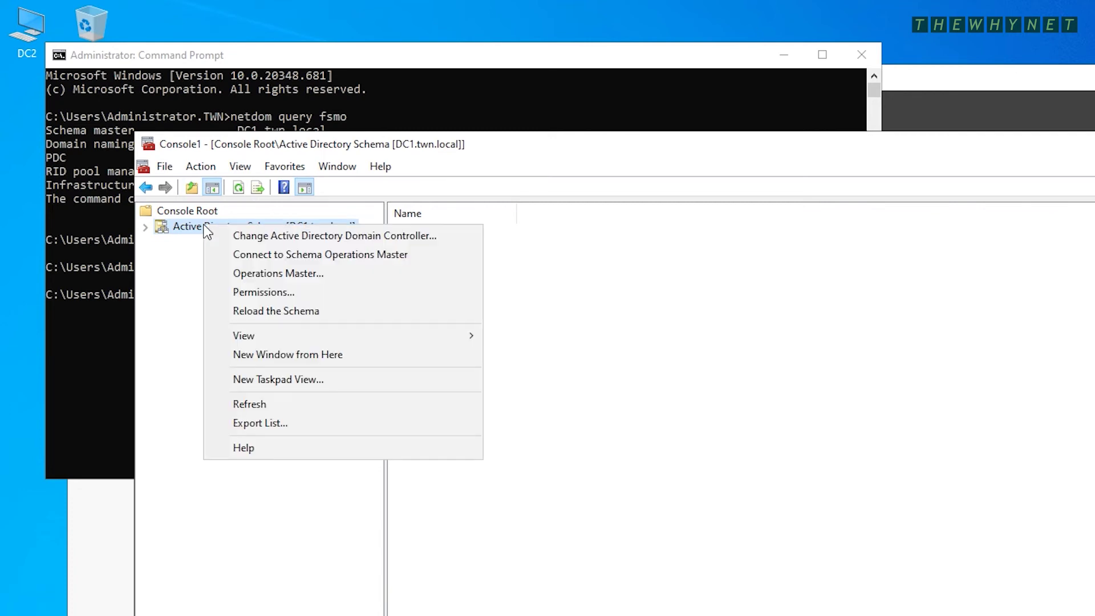
pyautogui.click(247, 235)
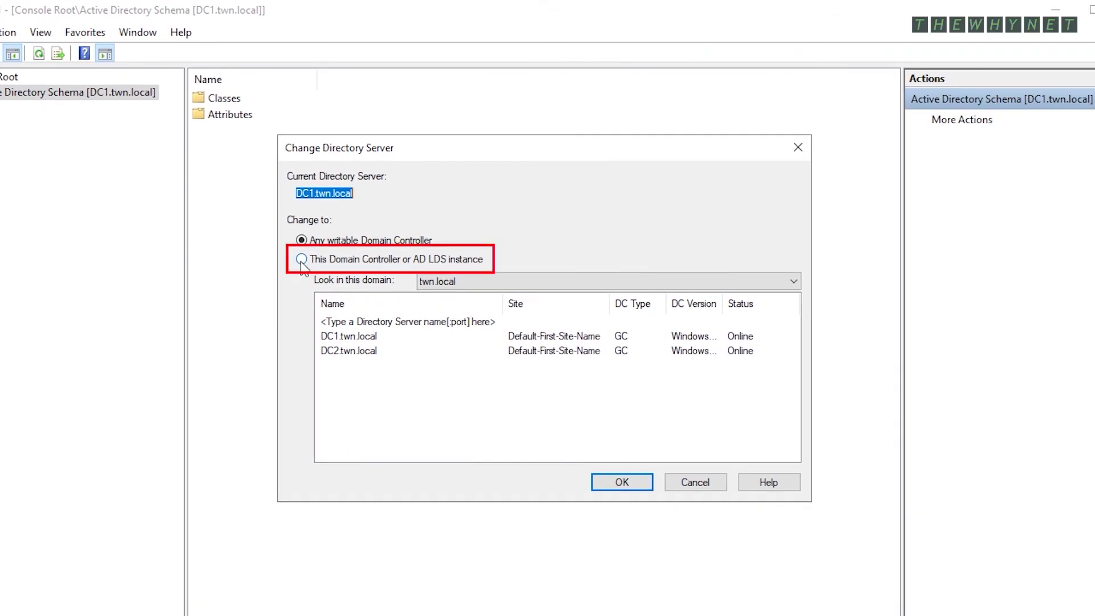
pyautogui.click(301, 260)
pyautogui.click(352, 352)
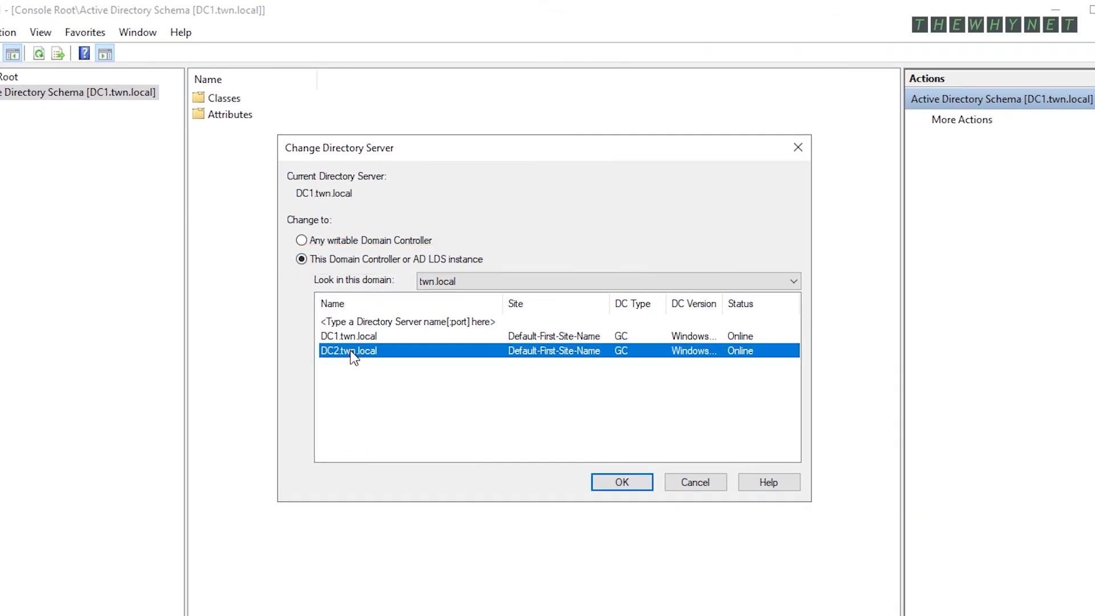
pyautogui.click(598, 484)
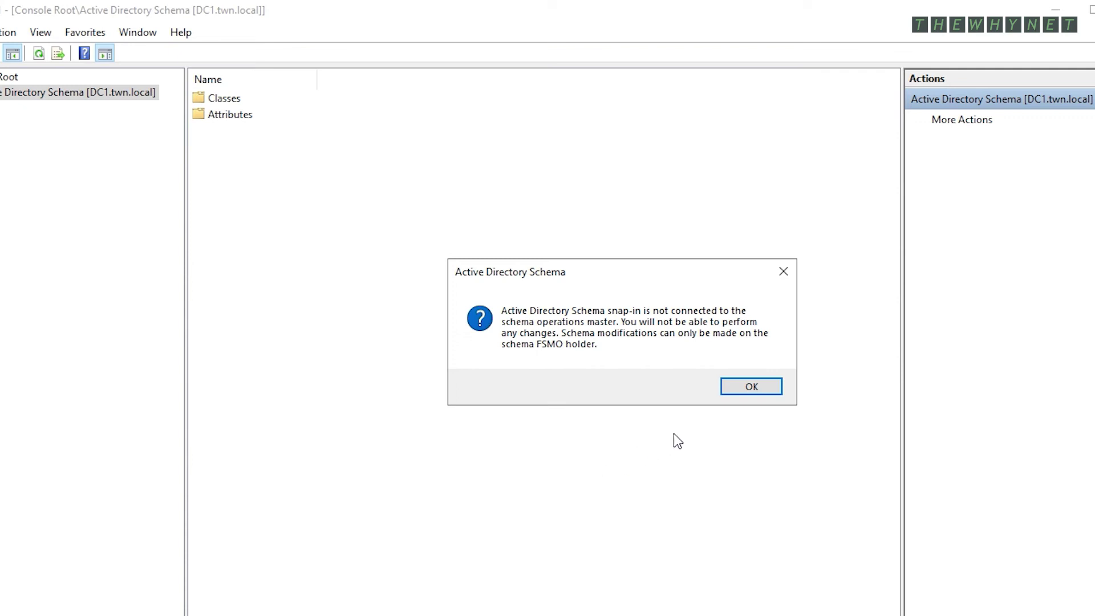
pyautogui.click(772, 386)
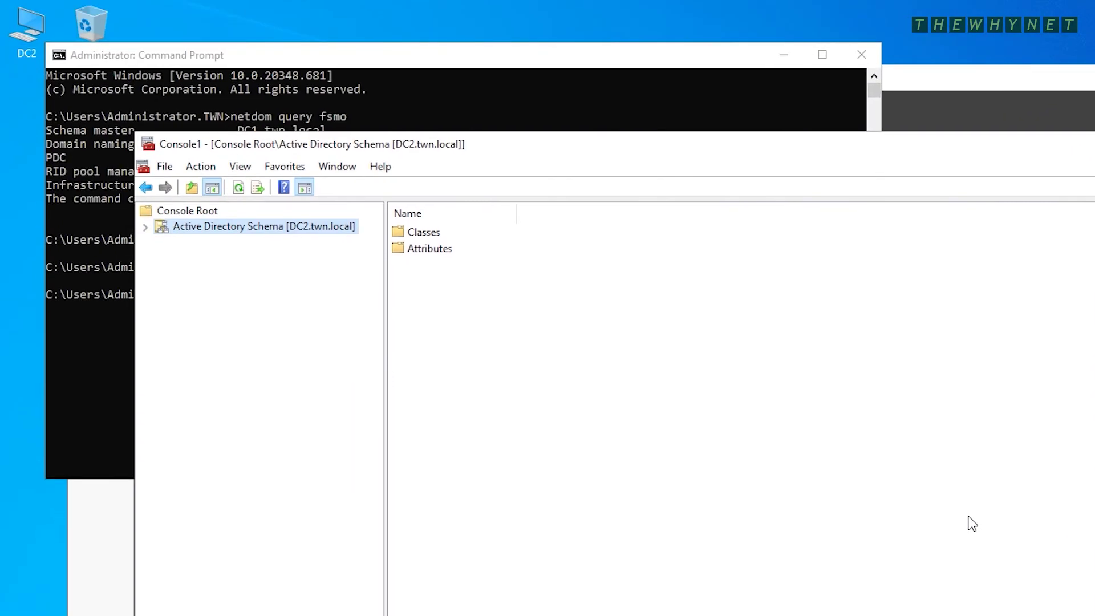
# Change the schema operations master from DC1.twn.local to DC2.twn.local.
pyautogui.rightClick(0, 78)
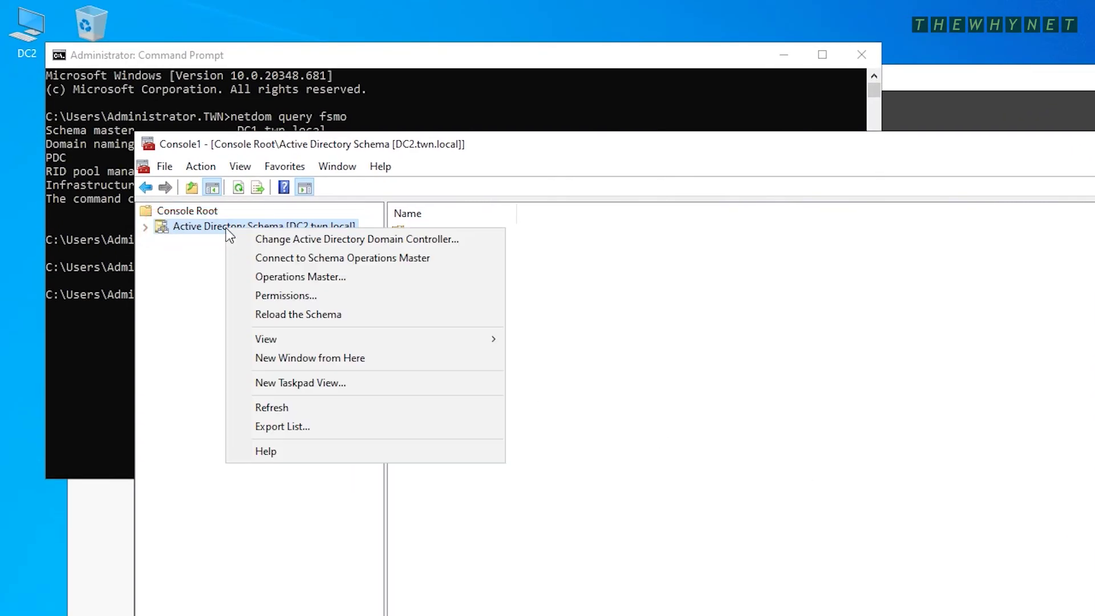
pyautogui.click(275, 276)
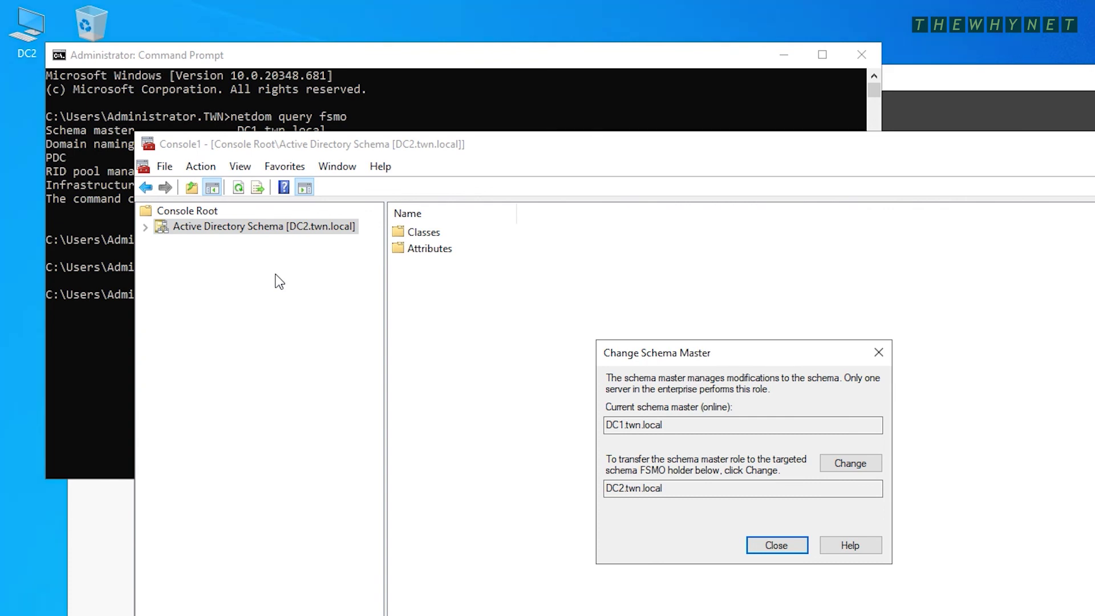
pyautogui.click(828, 461)
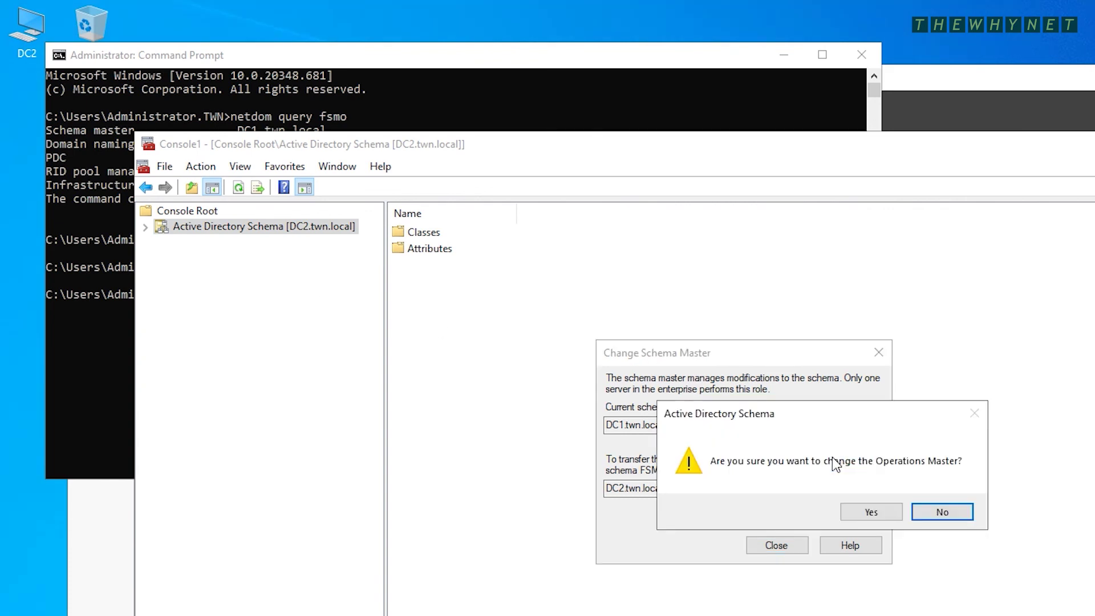
pyautogui.click(860, 513)
pyautogui.click(892, 512)
pyautogui.click(782, 547)
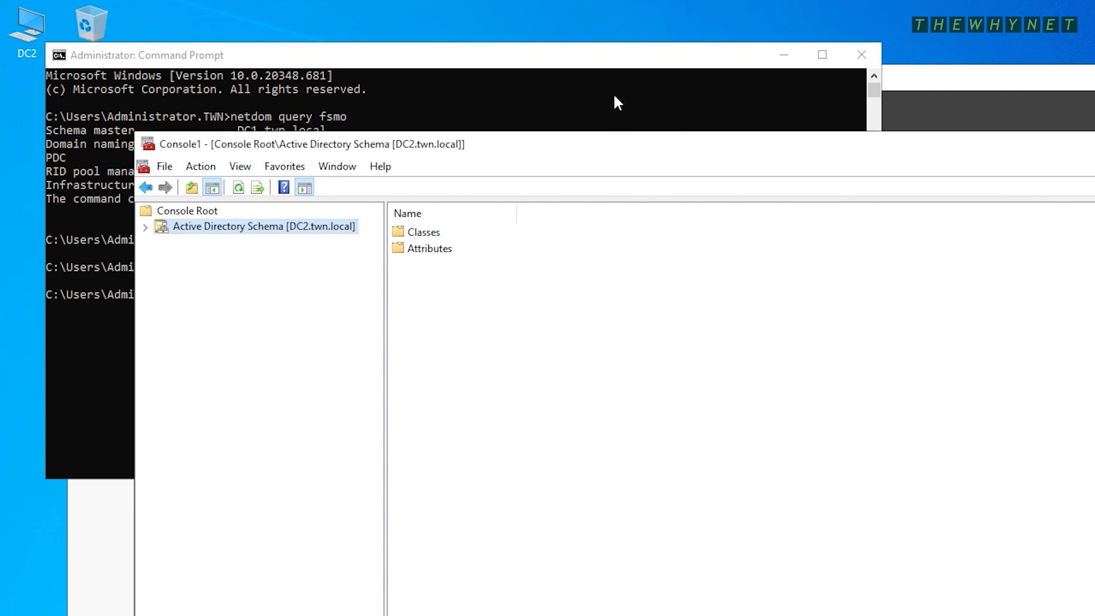
# Rerun netdom query fsmo to confirm DC2.twn.local holds all five roles.
pyautogui.click(611, 53)
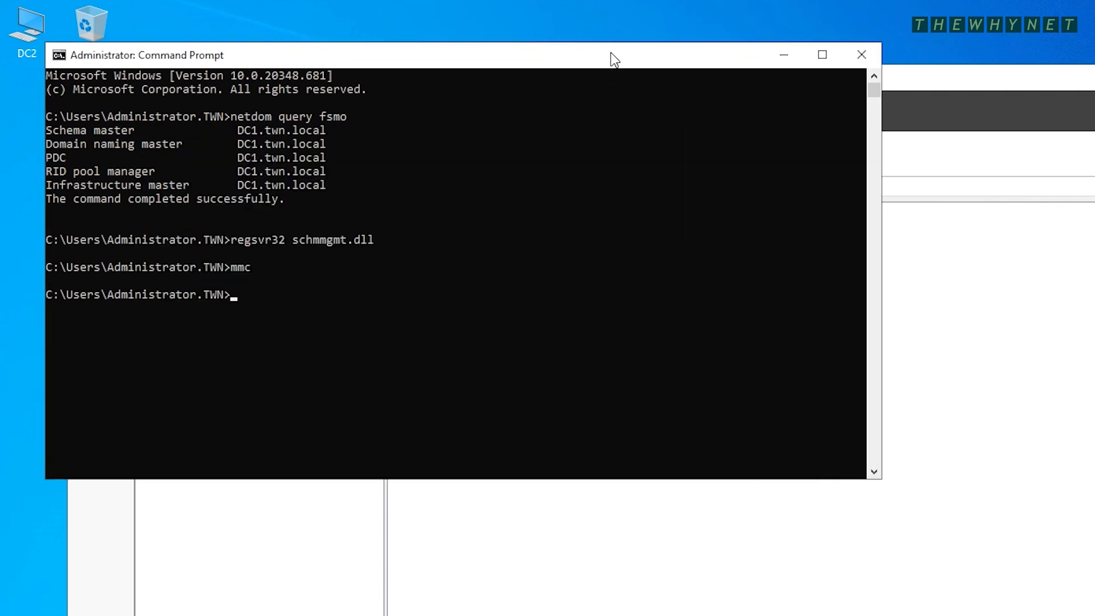
pyautogui.press('Up')
pyautogui.press('Up')
pyautogui.press('Up')
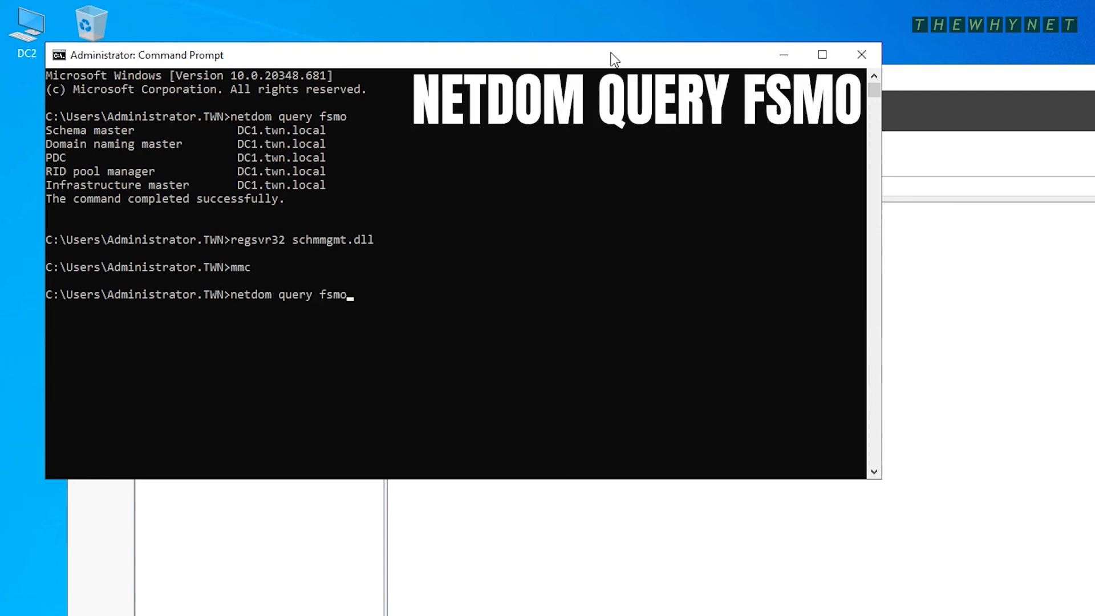
pyautogui.press('Return')
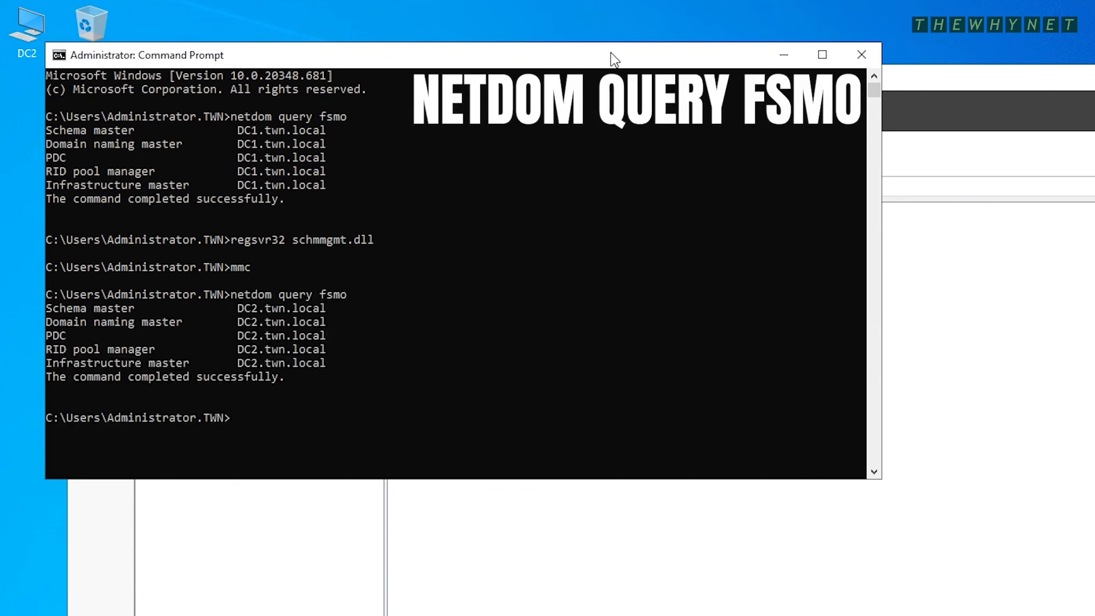